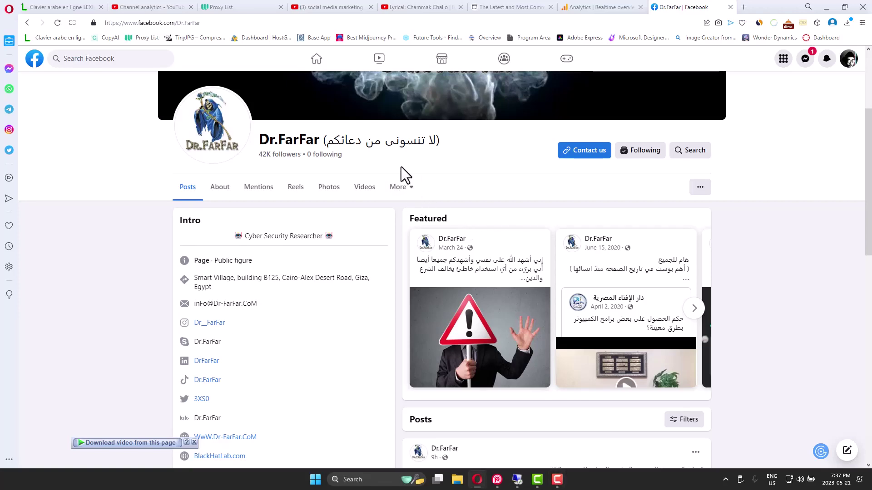
- Leave the Dr.FarFar Facebook page and switch to the 'Lyrical: Chammak Challo' YouTube tab
{"action": "scroll", "coordinate": [401, 167], "scroll_direction": "up", "scroll_amount": 3}
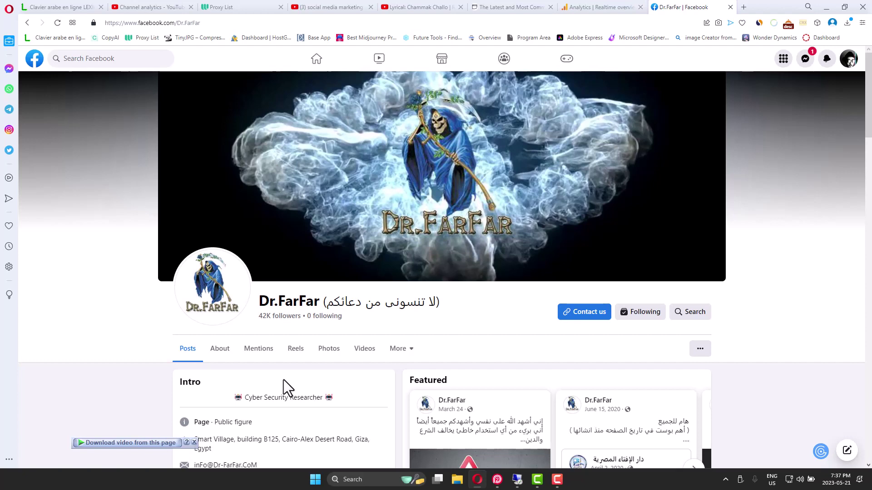
{"action": "left_click", "coordinate": [397, 8]}
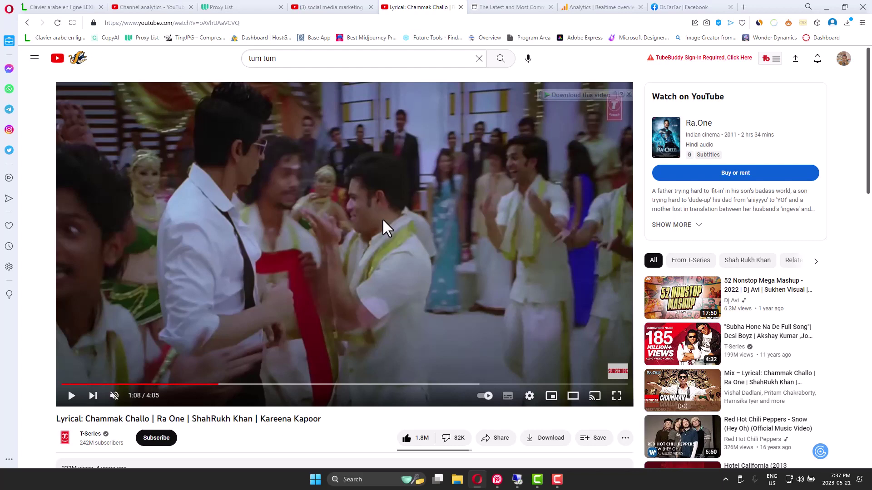
- Close the Chammak Challo YouTube tab and bring up the Remote Desktop session showing Logii's profiles
{"action": "scroll", "coordinate": [382, 218], "scroll_direction": "down", "scroll_amount": 5}
{"action": "left_click_drag", "start_coordinate": [323, 193], "coordinate": [103, 188]}
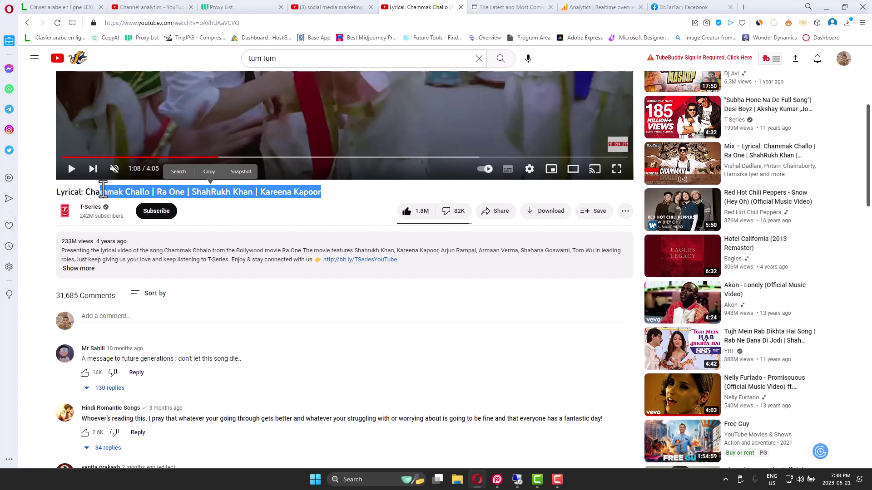
{"action": "scroll", "coordinate": [217, 337], "scroll_direction": "up", "scroll_amount": 3}
{"action": "left_click", "coordinate": [211, 338]}
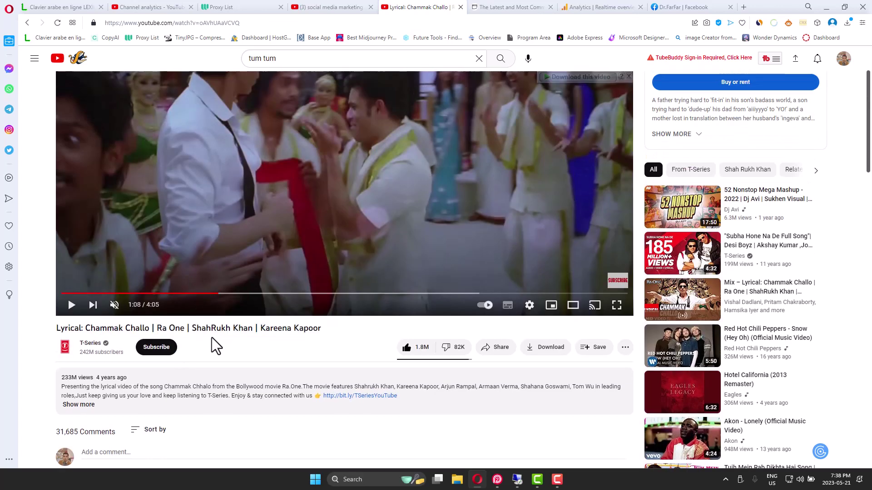
{"action": "scroll", "coordinate": [212, 337], "scroll_direction": "up", "scroll_amount": 2}
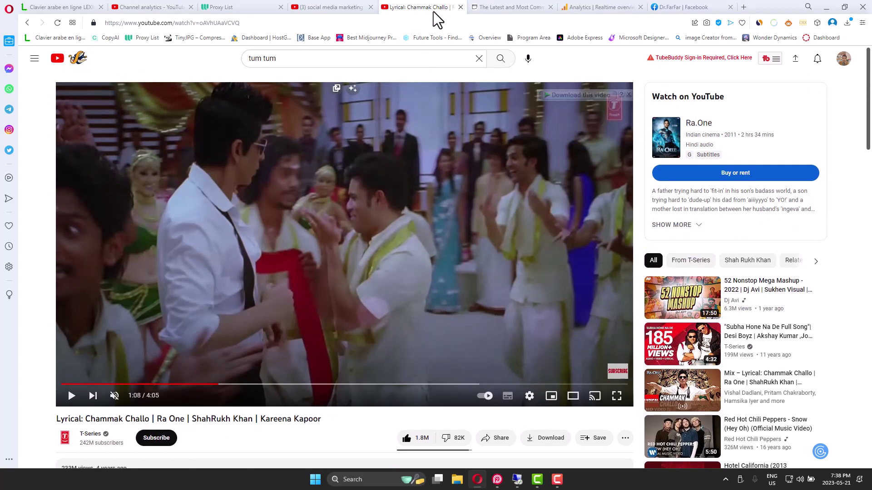
{"action": "left_click", "coordinate": [460, 7]}
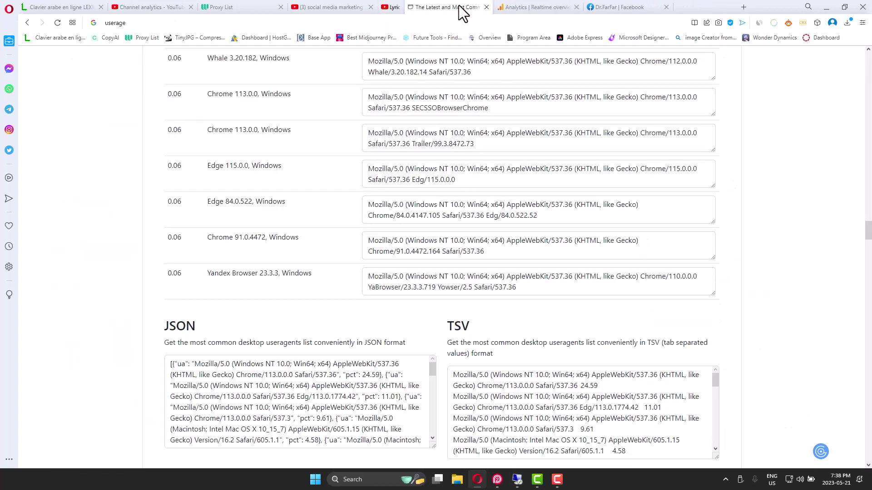
{"action": "left_click", "coordinate": [516, 484]}
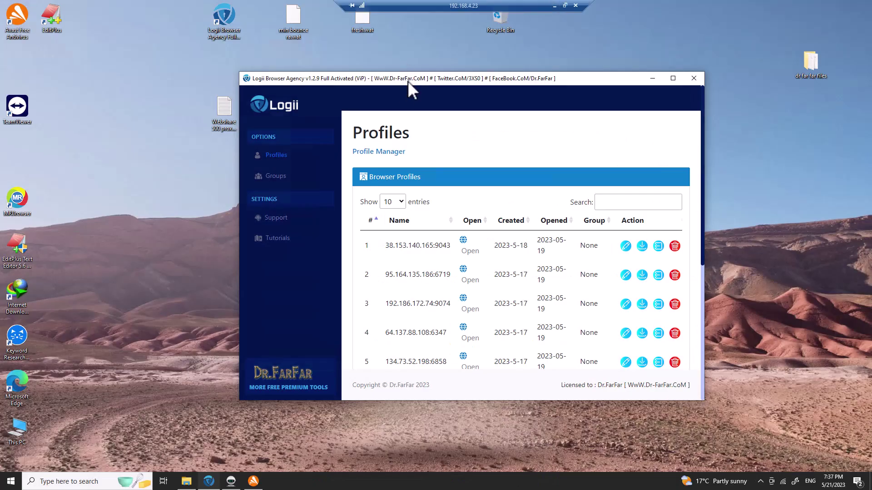
- Reposition and maximise the Logii Browser Agency window
{"action": "left_click_drag", "start_coordinate": [407, 77], "coordinate": [347, 83]}
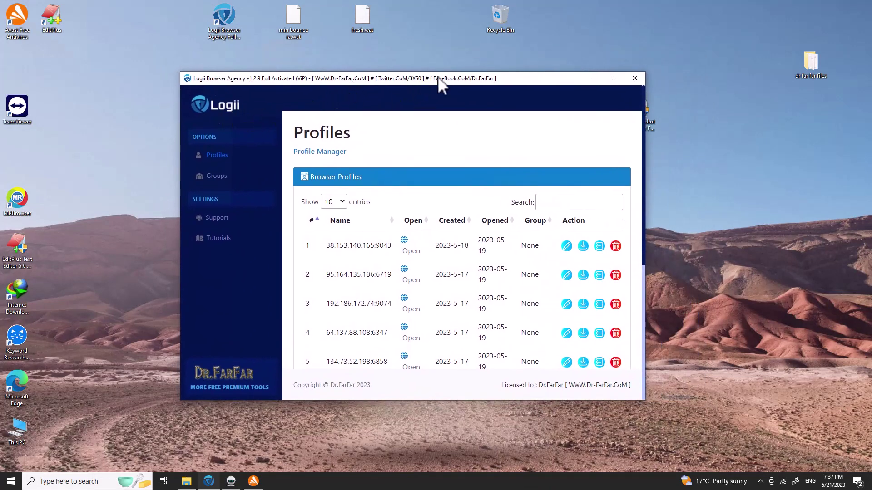
{"action": "left_click_drag", "start_coordinate": [437, 77], "coordinate": [515, 85]}
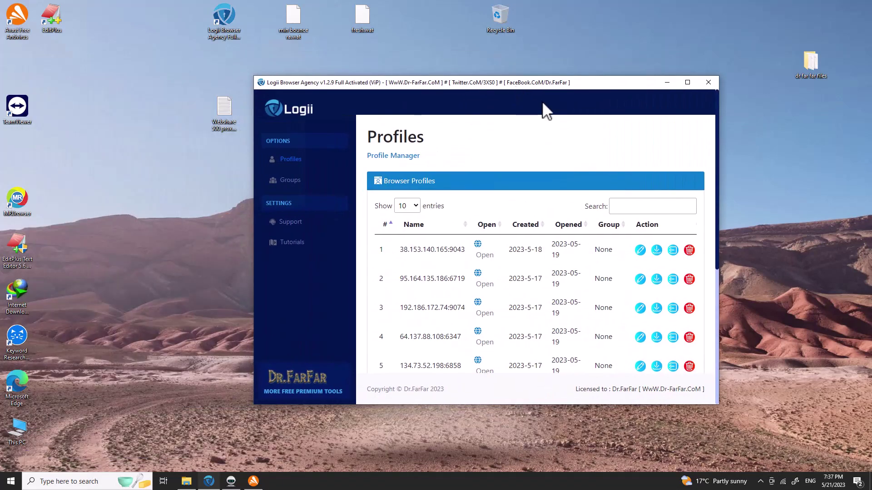
{"action": "left_click", "coordinate": [685, 85]}
- Sort the profiles by Name, then go to the Groups page
{"action": "left_click_drag", "start_coordinate": [272, 201], "coordinate": [359, 404]}
{"action": "left_click", "coordinate": [218, 148]}
{"action": "left_click_drag", "start_coordinate": [186, 171], "coordinate": [286, 326]}
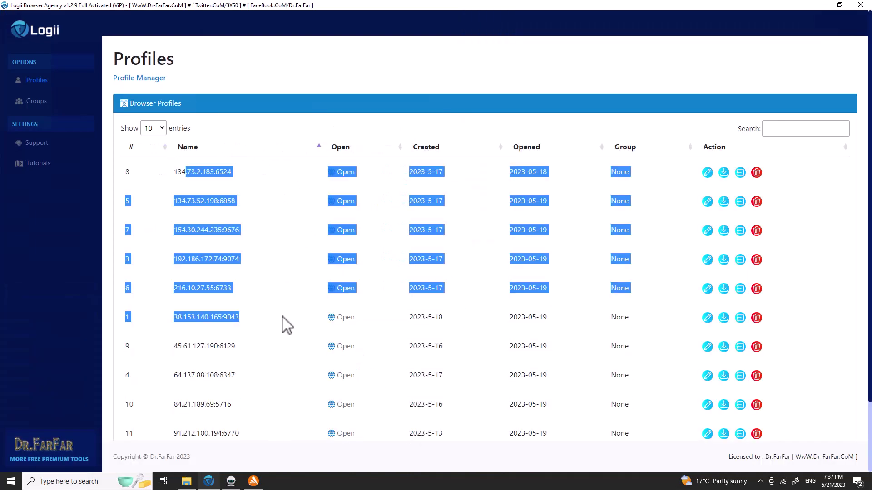
{"action": "left_click", "coordinate": [48, 103]}
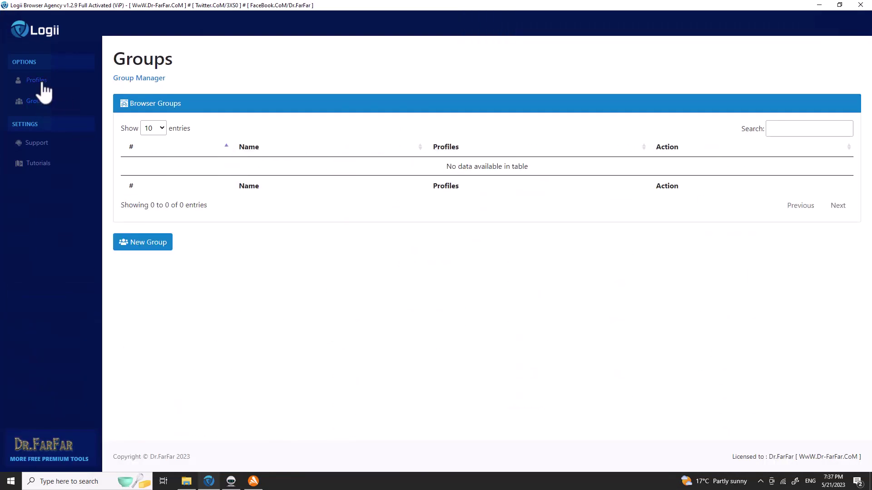
- Open and close the Add New Group form without creating a group, then return to Profiles
{"action": "left_click", "coordinate": [39, 82]}
{"action": "left_click", "coordinate": [41, 106]}
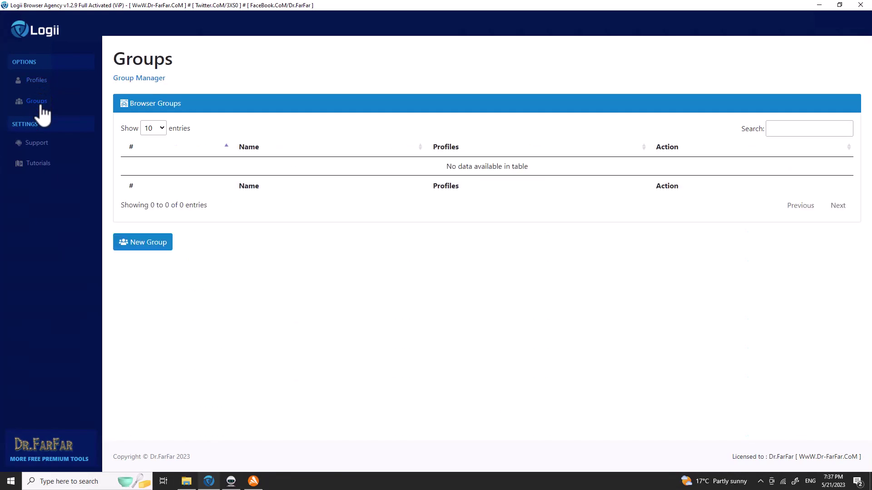
{"action": "left_click", "coordinate": [146, 241]}
{"action": "left_click_drag", "start_coordinate": [366, 175], "coordinate": [339, 146]}
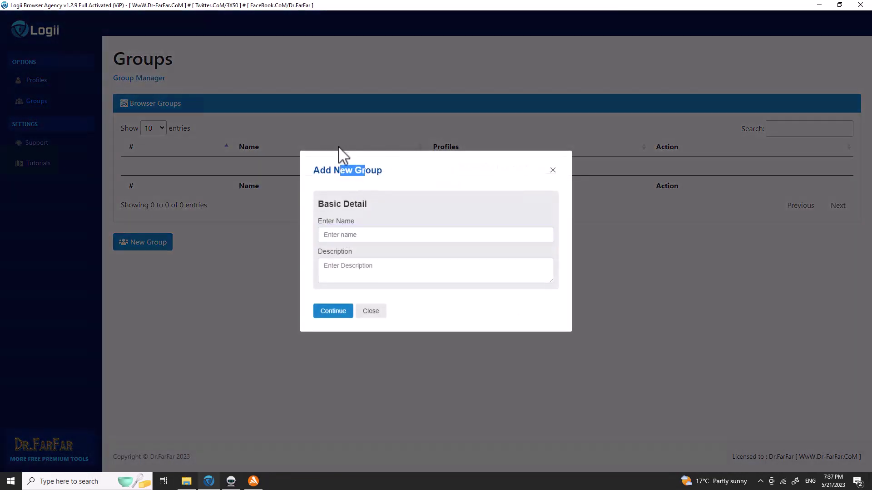
{"action": "left_click", "coordinate": [124, 242]}
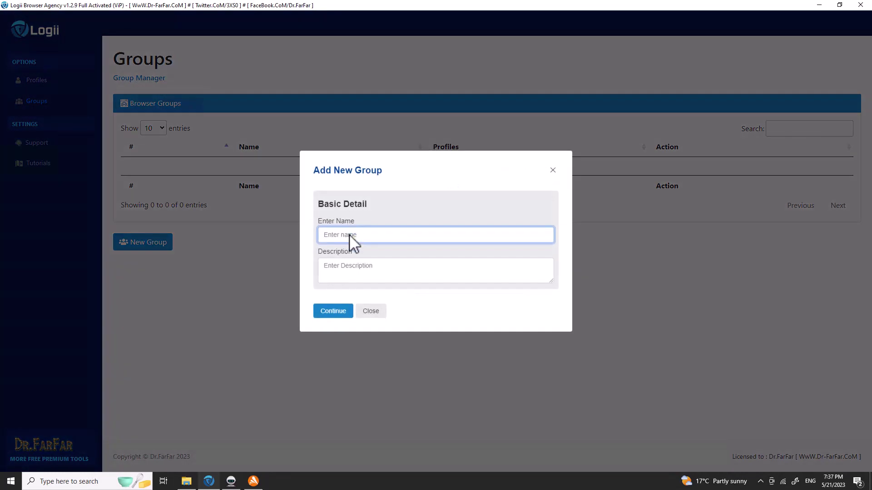
{"action": "left_click", "coordinate": [359, 276]}
{"action": "left_click", "coordinate": [452, 355]}
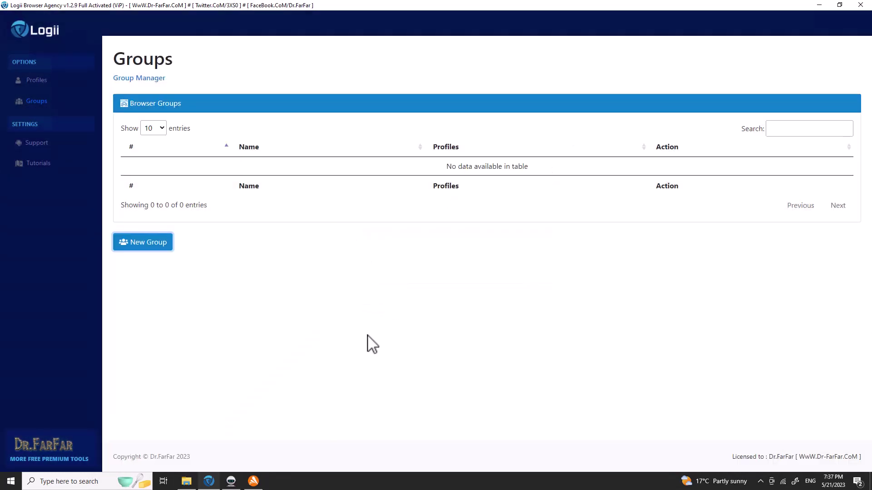
{"action": "left_click", "coordinate": [155, 249]}
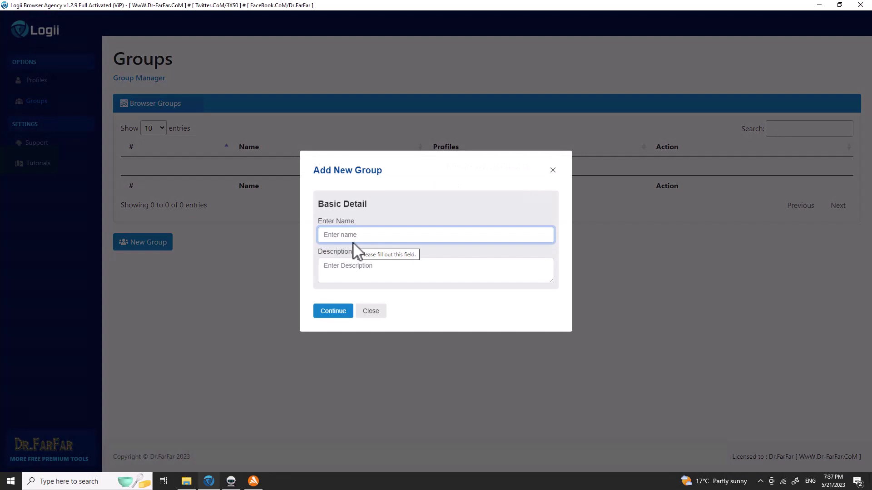
{"action": "left_click", "coordinate": [357, 310]}
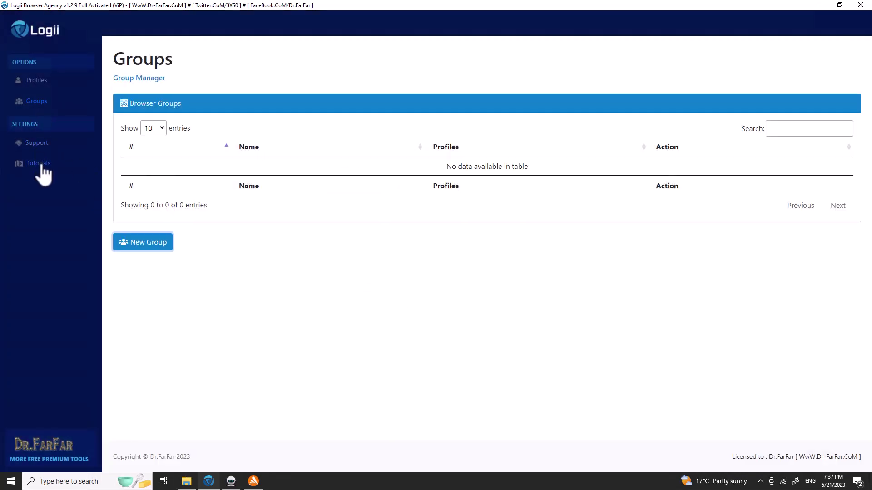
{"action": "left_click", "coordinate": [38, 85]}
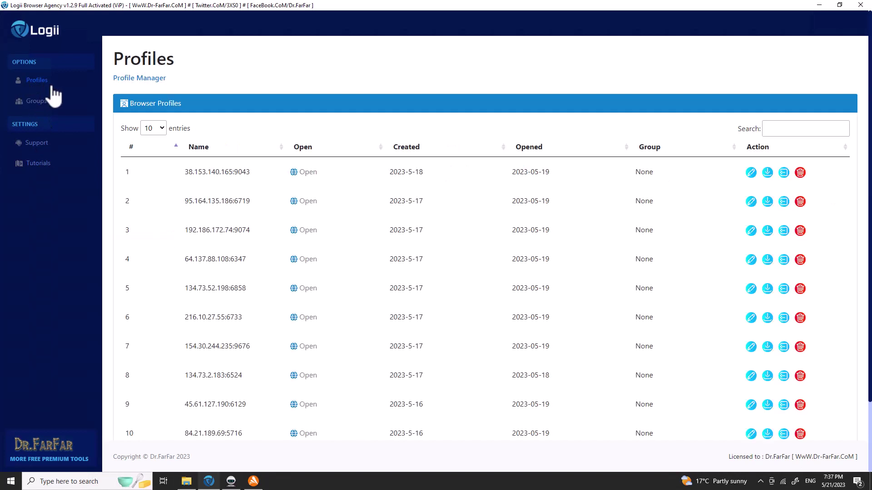
- Scroll the Profiles table and start an empty Add Profile form with New Profile
{"action": "scroll", "coordinate": [197, 148], "scroll_direction": "down", "scroll_amount": 2}
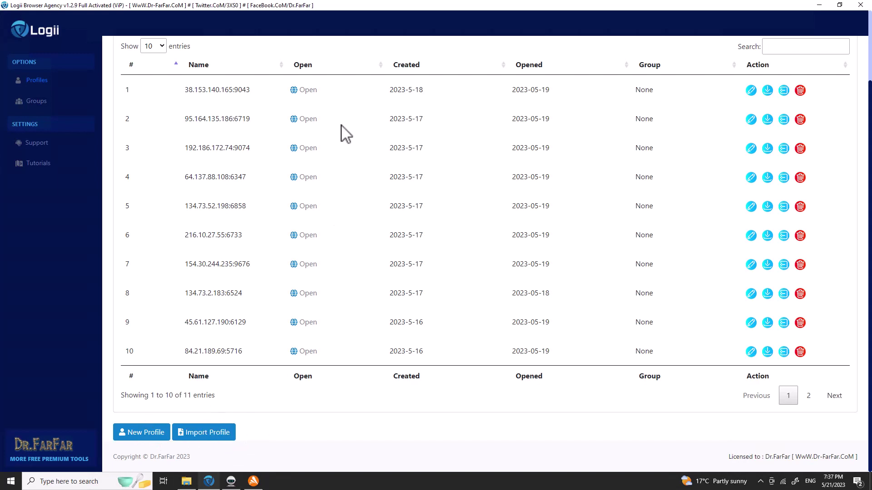
{"action": "left_click_drag", "start_coordinate": [408, 119], "coordinate": [371, 241]}
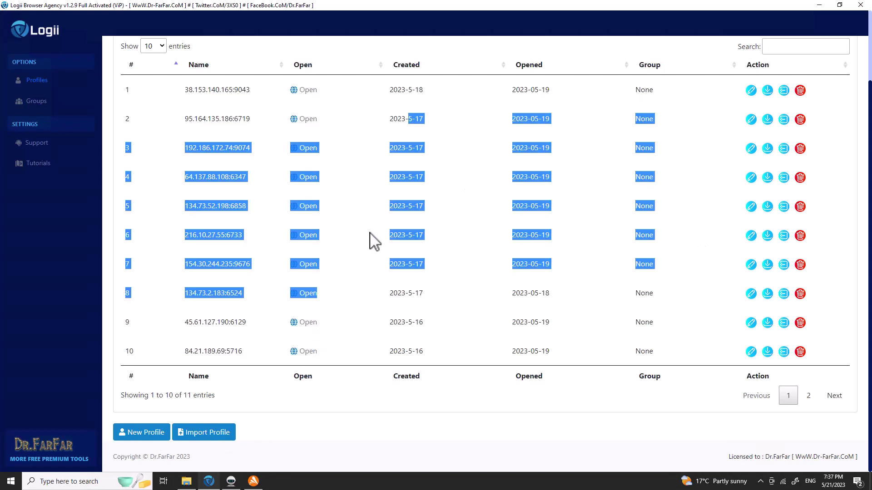
{"action": "left_click", "coordinate": [360, 210]}
{"action": "left_click", "coordinate": [149, 431]}
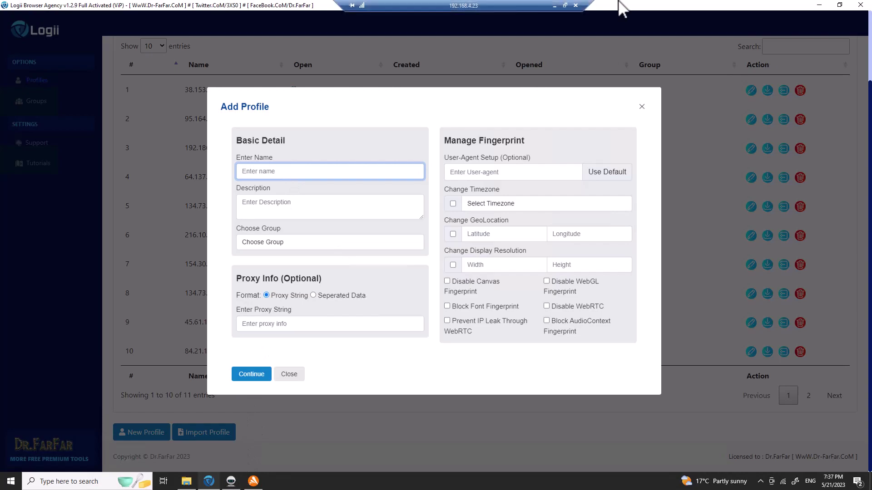
- Copy proxy 184.174.30.214 with port 5883 from page 2 of the Webshare Proxy List
{"action": "left_click", "coordinate": [559, 6]}
{"action": "left_click", "coordinate": [262, 6]}
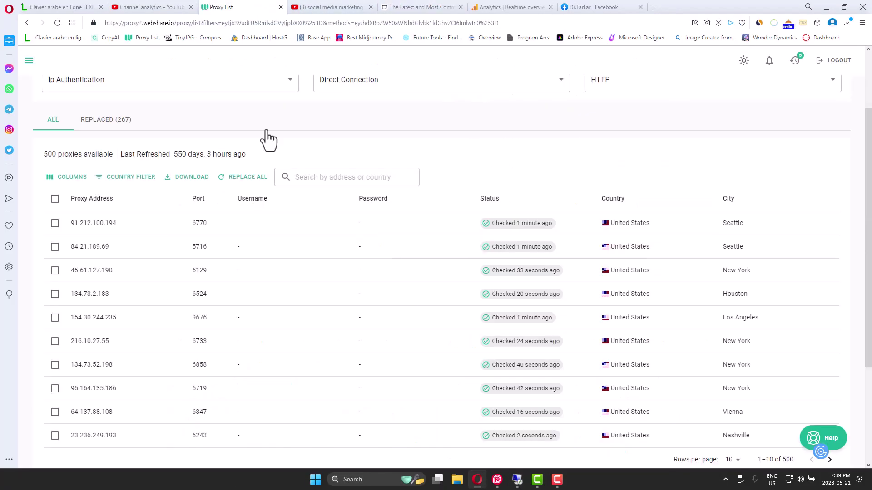
{"action": "scroll", "coordinate": [267, 140], "scroll_direction": "down", "scroll_amount": 4}
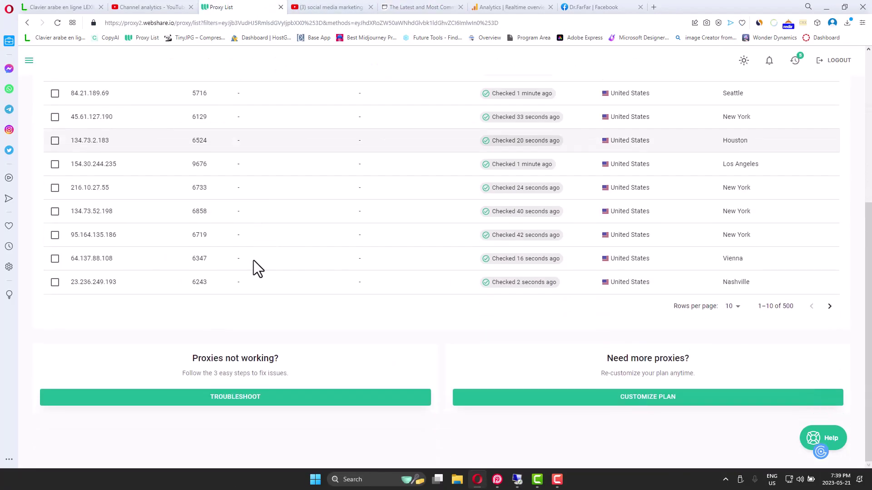
{"action": "left_click", "coordinate": [829, 306]}
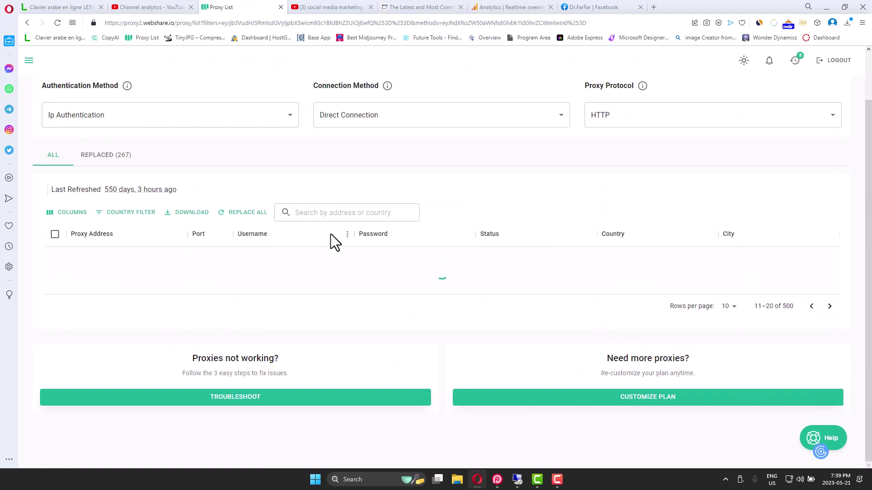
{"action": "left_click_drag", "start_coordinate": [219, 285], "coordinate": [66, 283]}
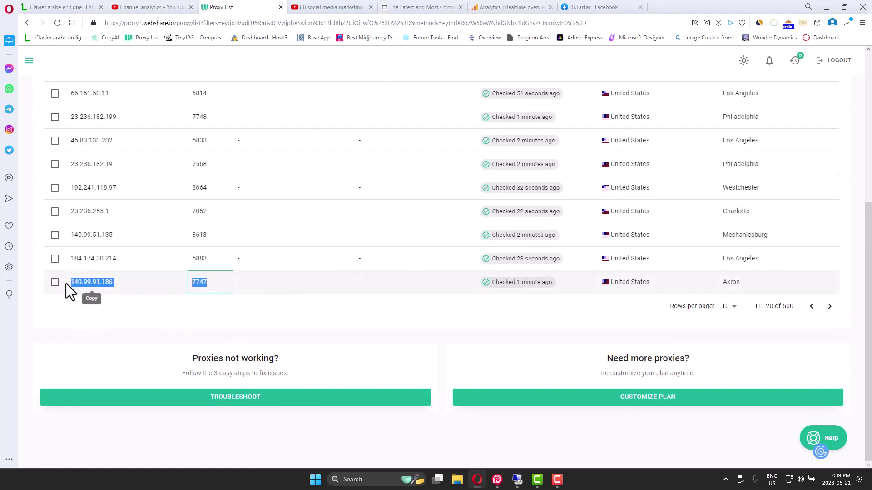
{"action": "left_click_drag", "start_coordinate": [225, 260], "coordinate": [61, 266]}
{"action": "key", "text": "ctrl+c"}
{"action": "left_click", "coordinate": [138, 240]}
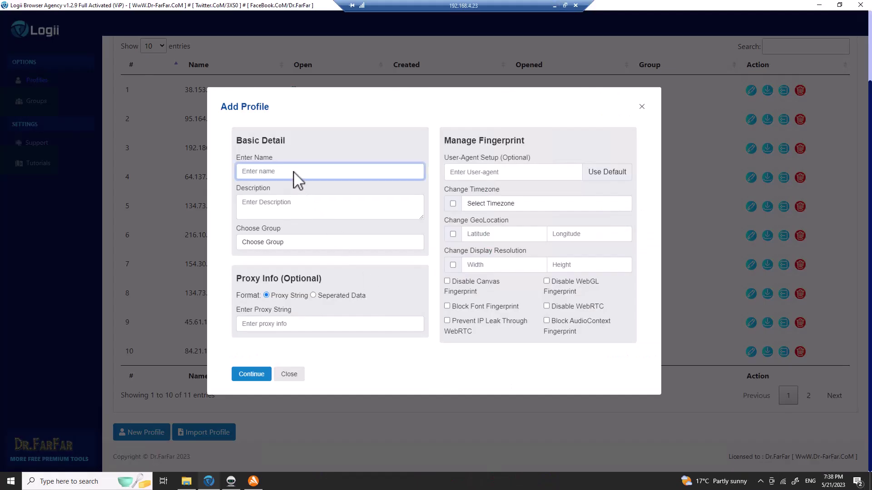
- Paste the copied proxy into the profile name, description and proxy string fields, removing the extra space
{"action": "type", "text": "184.174.30.2145883"}
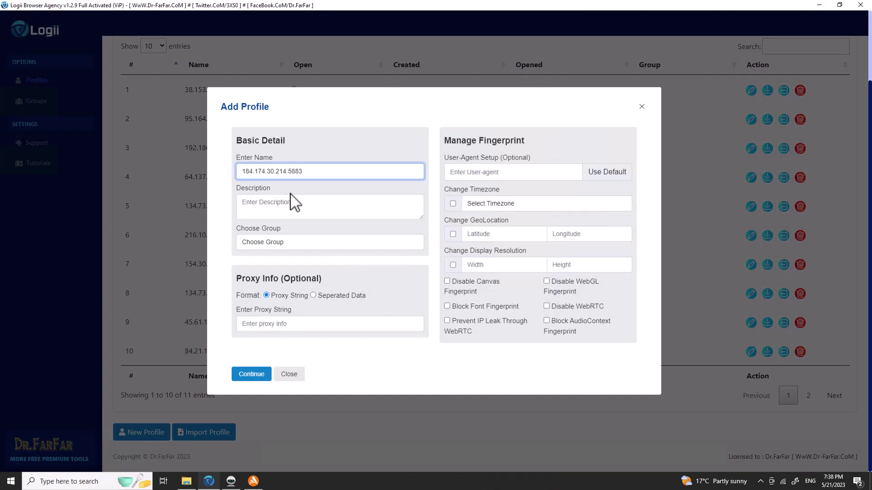
{"action": "left_click_drag", "start_coordinate": [318, 179], "coordinate": [187, 176]}
{"action": "left_click", "coordinate": [187, 176]}
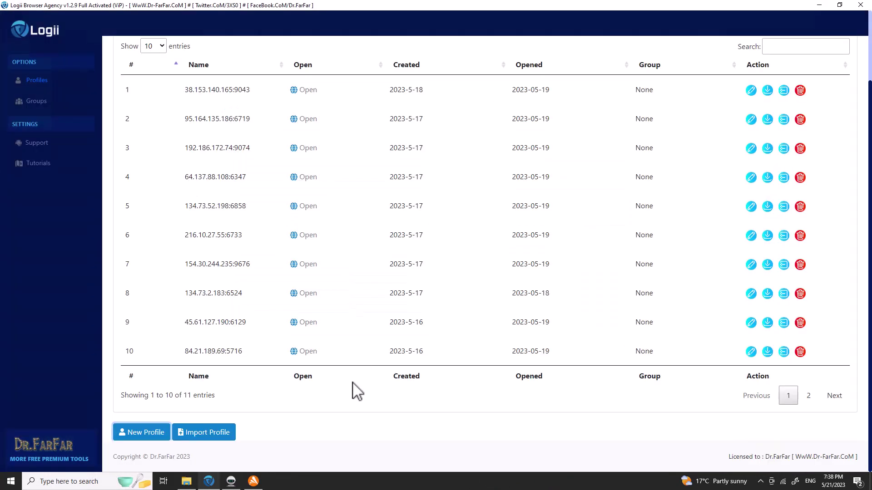
{"action": "left_click", "coordinate": [141, 433]}
{"action": "key", "text": "ctrl+v"}
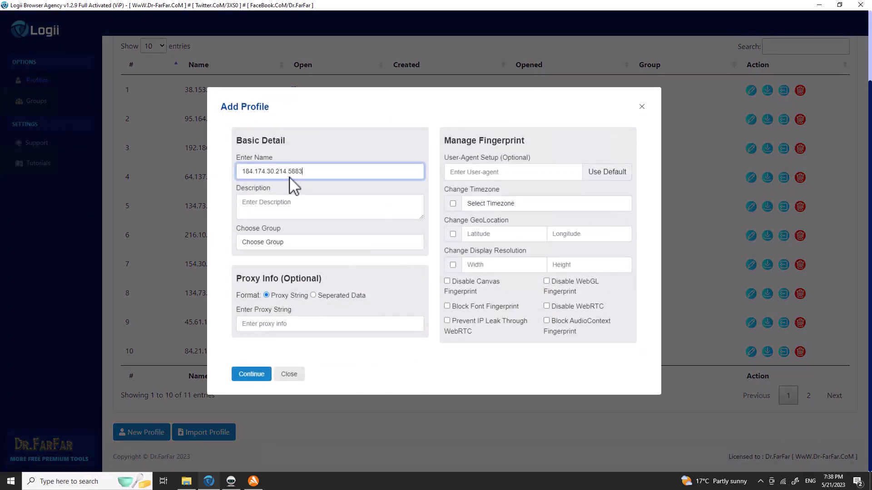
{"action": "left_click", "coordinate": [290, 207]}
{"action": "key", "text": "ctrl+v"}
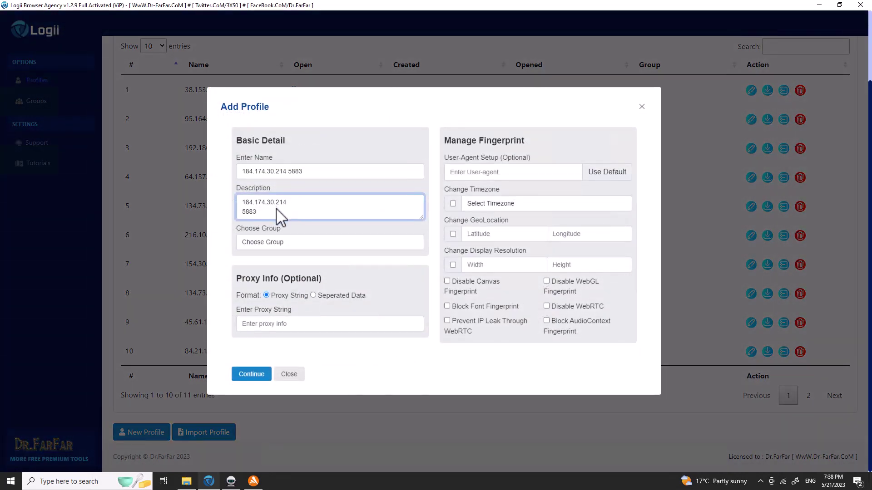
{"action": "left_click", "coordinate": [274, 317]}
{"action": "key", "text": "ctrl+v"}
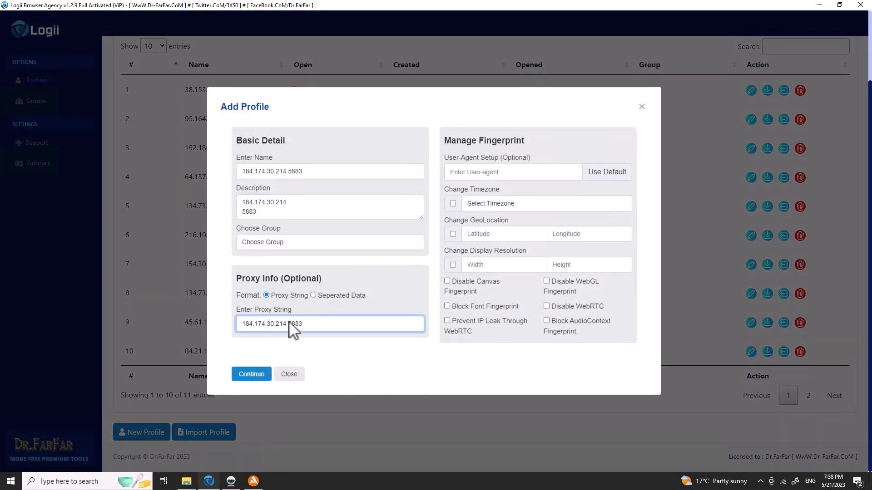
{"action": "key", "text": "BackSpace"}
- Name the profile 184.174.30.214:5883 with description 'usa' and save it
{"action": "triple_click", "coordinate": [390, 173]}
{"action": "type", "text": "184.174.30.214:5883"}
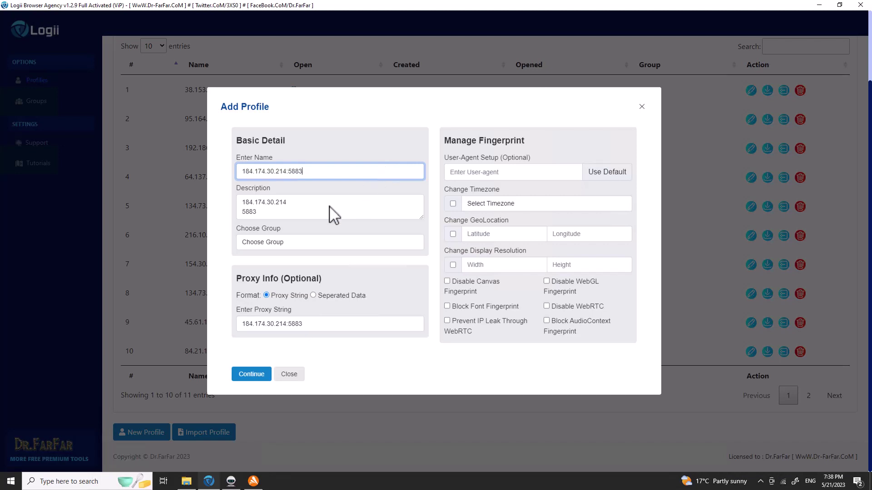
{"action": "left_click_drag", "start_coordinate": [293, 217], "coordinate": [214, 208]}
{"action": "type", "text": "ca"}
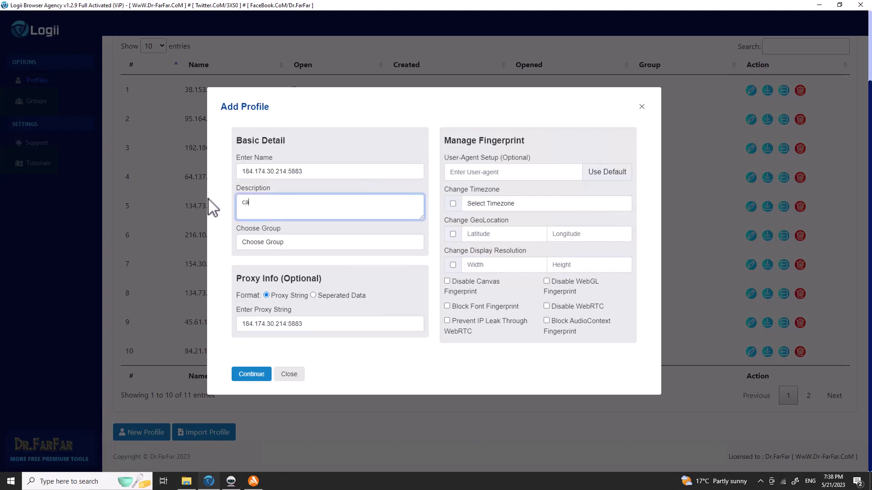
{"action": "type", "text": "nada"}
{"action": "key", "text": "ctrl+a"}
{"action": "type", "text": "usa"}
{"action": "left_click", "coordinate": [249, 375]}
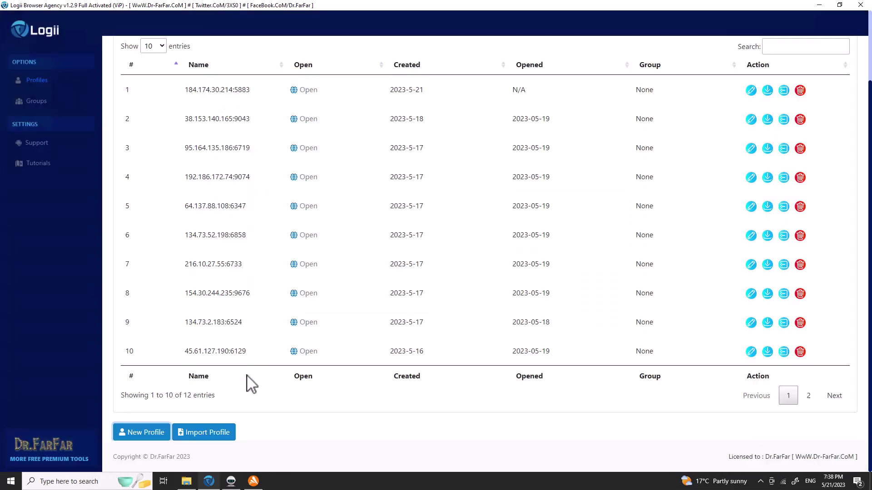
- Open the new 184.174.30.214:5883 profile for editing and switch to the host browser
{"action": "scroll", "coordinate": [681, 159], "scroll_direction": "down", "scroll_amount": 2}
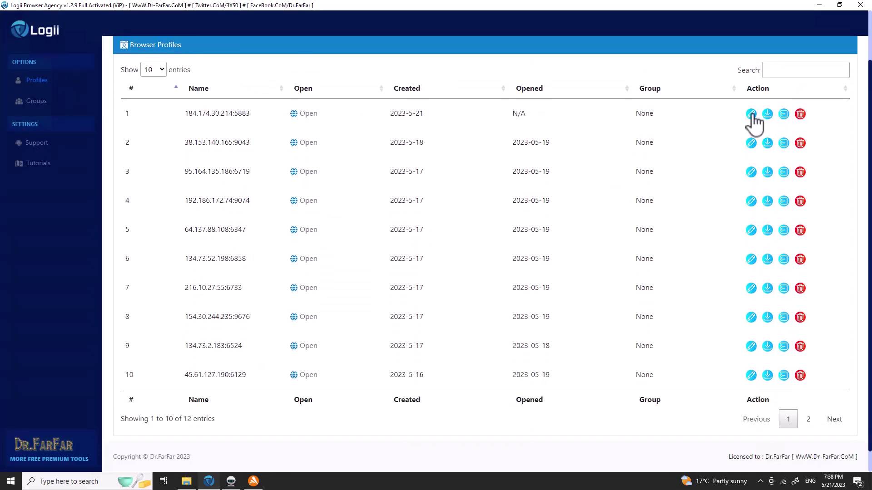
{"action": "left_click", "coordinate": [751, 114]}
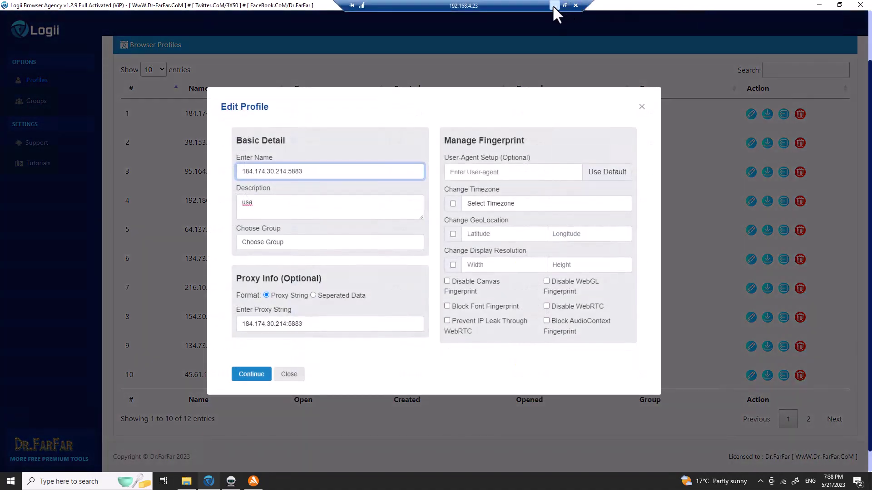
{"action": "left_click", "coordinate": [552, 5]}
- Copy the Firefox 103.0 Windows user-agent string from useragents.me and return to Logii's Edit Profile form
{"action": "left_click", "coordinate": [413, 8]}
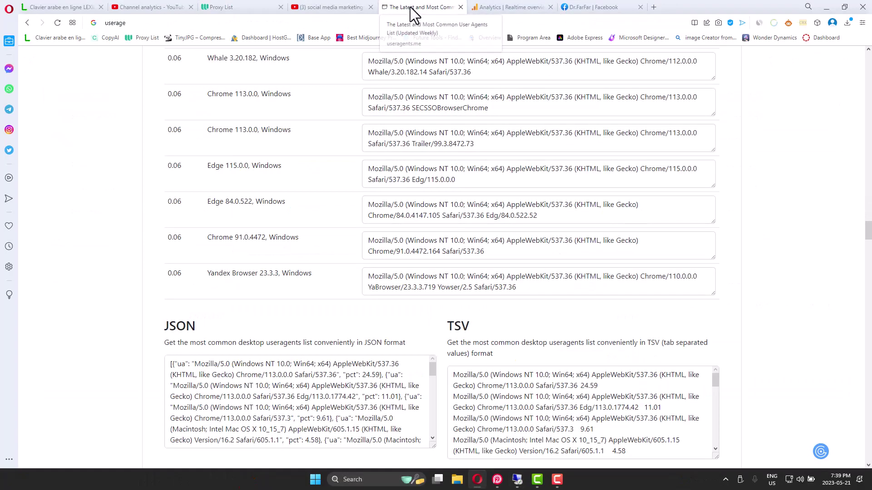
{"action": "scroll", "coordinate": [436, 205], "scroll_direction": "up", "scroll_amount": 1}
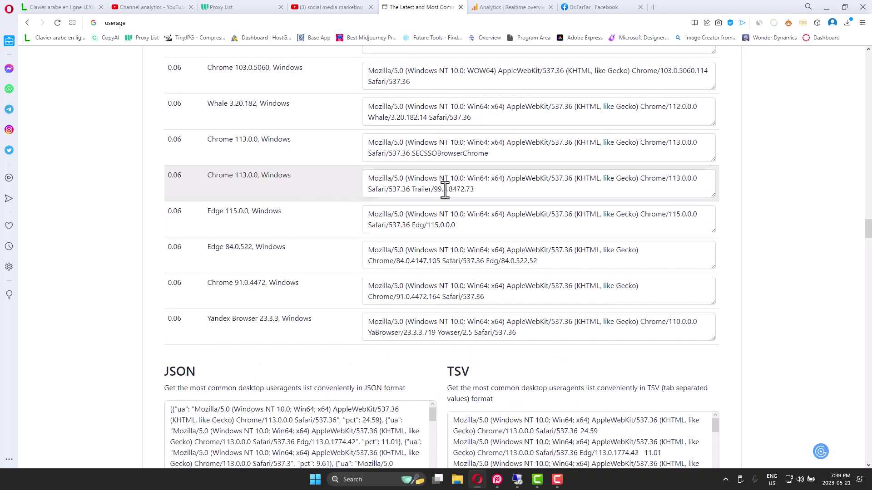
{"action": "left_click", "coordinate": [489, 192]}
{"action": "key", "text": "ctrl+a"}
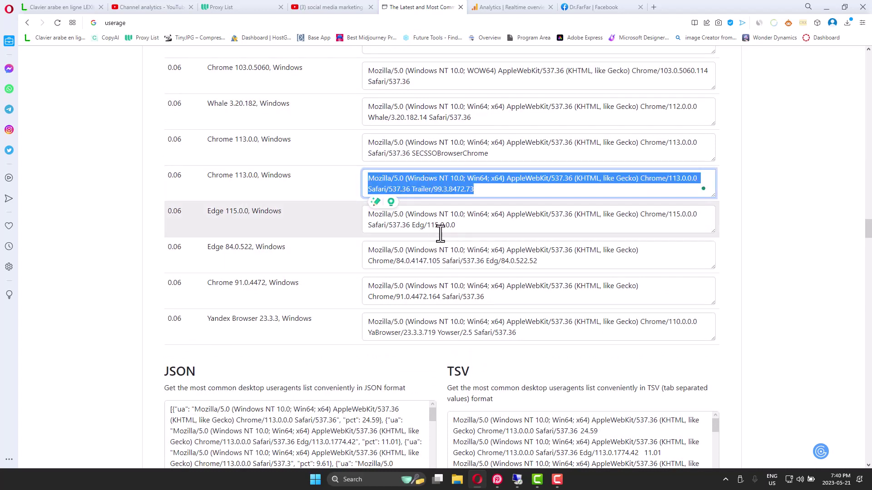
{"action": "scroll", "coordinate": [432, 279], "scroll_direction": "up", "scroll_amount": 5}
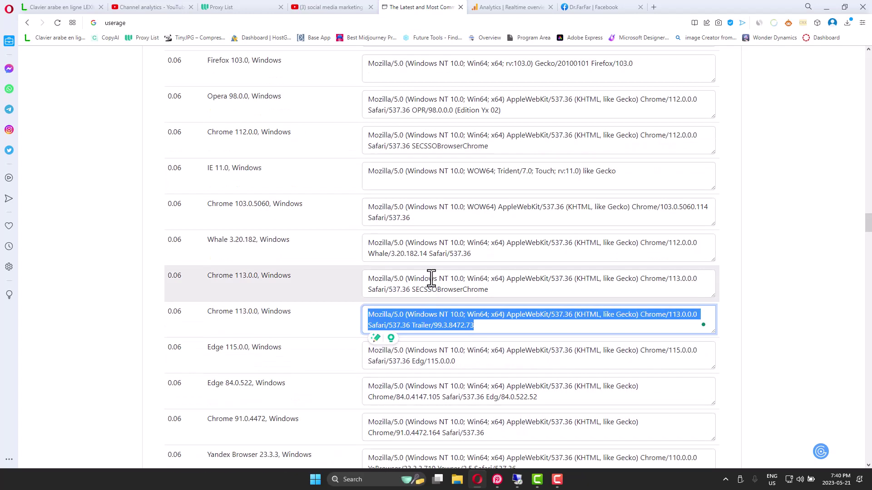
{"action": "scroll", "coordinate": [405, 238], "scroll_direction": "up", "scroll_amount": 2}
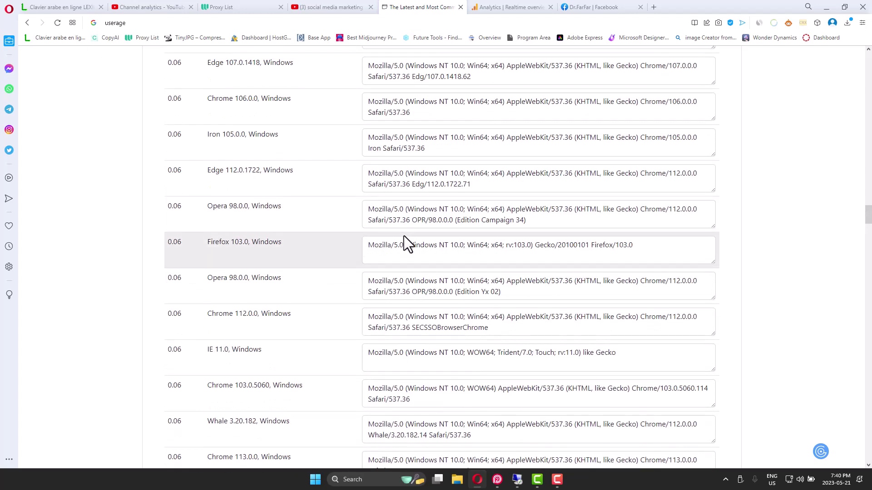
{"action": "left_click_drag", "start_coordinate": [658, 247], "coordinate": [372, 245]}
{"action": "key", "text": "ctrl+c"}
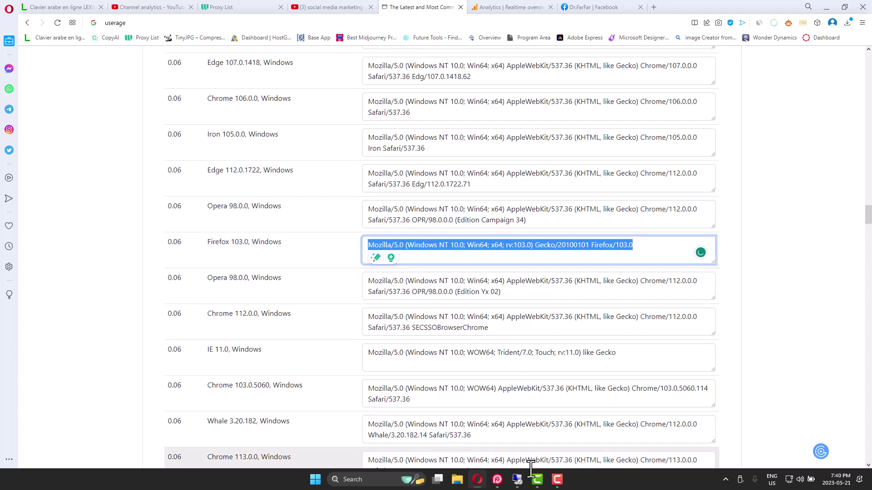
{"action": "left_click", "coordinate": [518, 482]}
{"action": "left_click", "coordinate": [481, 173]}
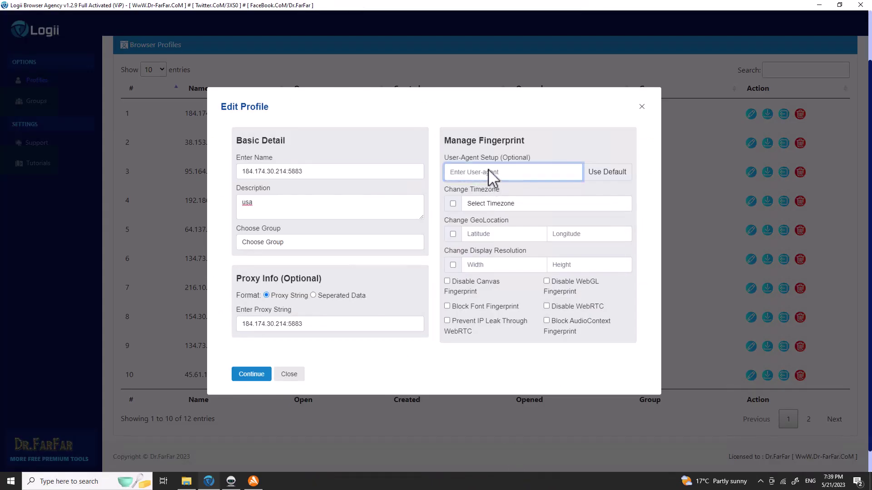
- Clear the User-Agent field and paste in the copied Firefox 103.0 Windows string
{"action": "key", "text": "ctrl+v"}
{"action": "left_click", "coordinate": [606, 173]}
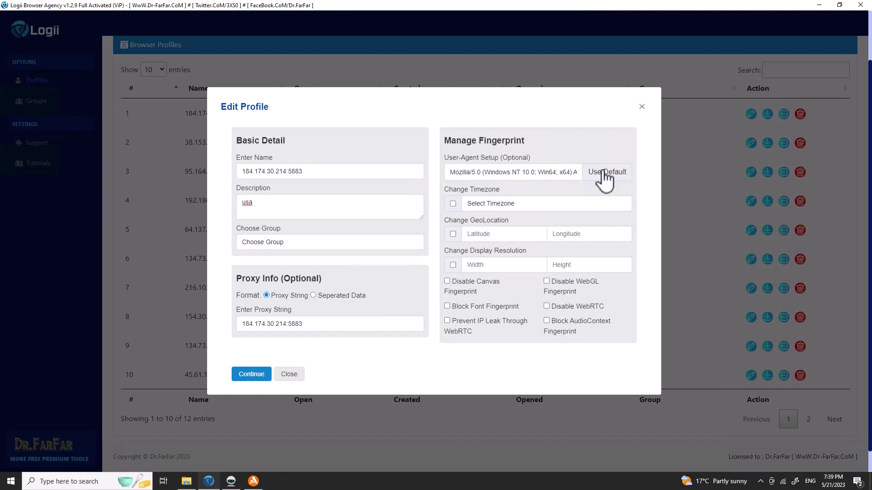
{"action": "triple_click", "coordinate": [556, 177]}
{"action": "key", "text": "BackSpace"}
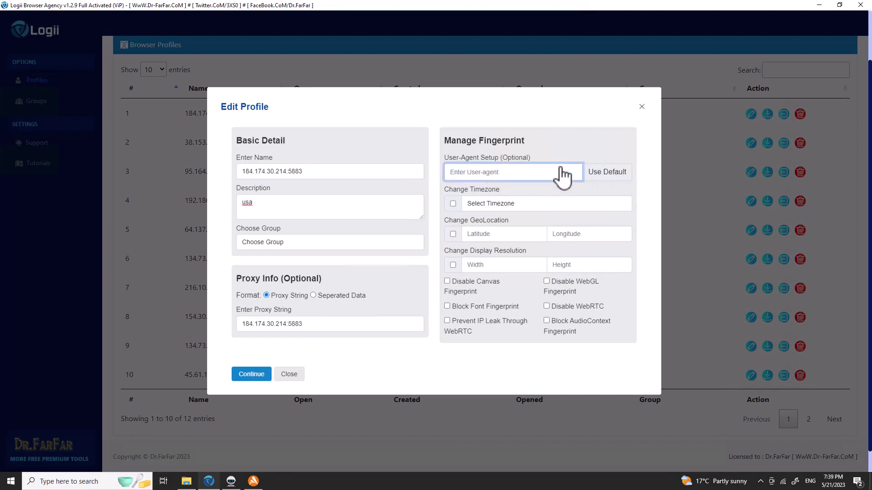
{"action": "key", "text": "ctrl+v"}
{"action": "left_click_drag", "start_coordinate": [531, 158], "coordinate": [455, 161]}
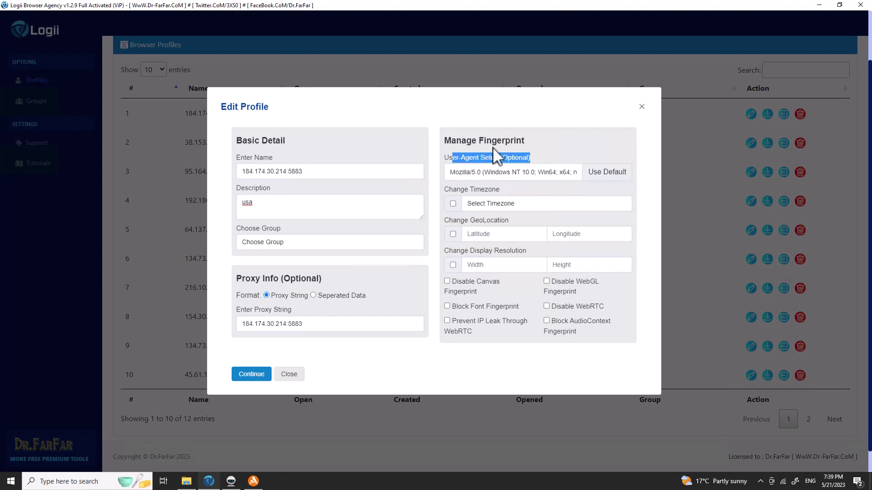
{"action": "left_click", "coordinate": [555, 3]}
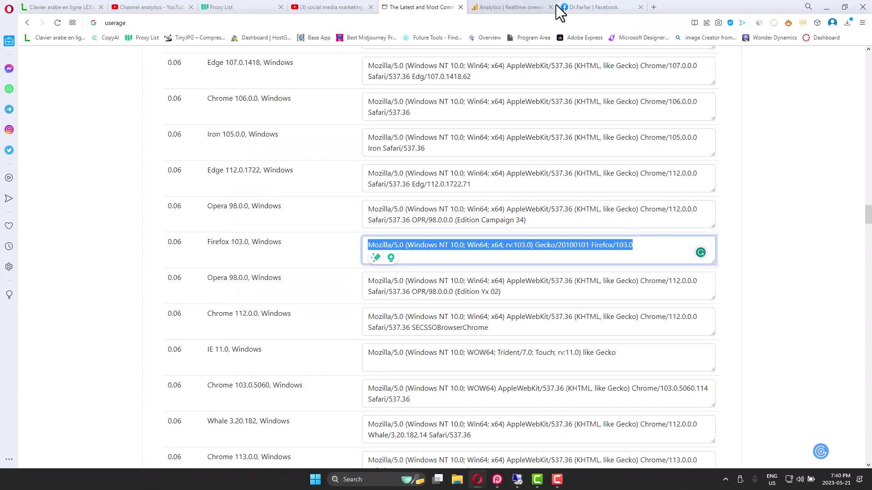
{"action": "scroll", "coordinate": [439, 146], "scroll_direction": "up", "scroll_amount": 15}
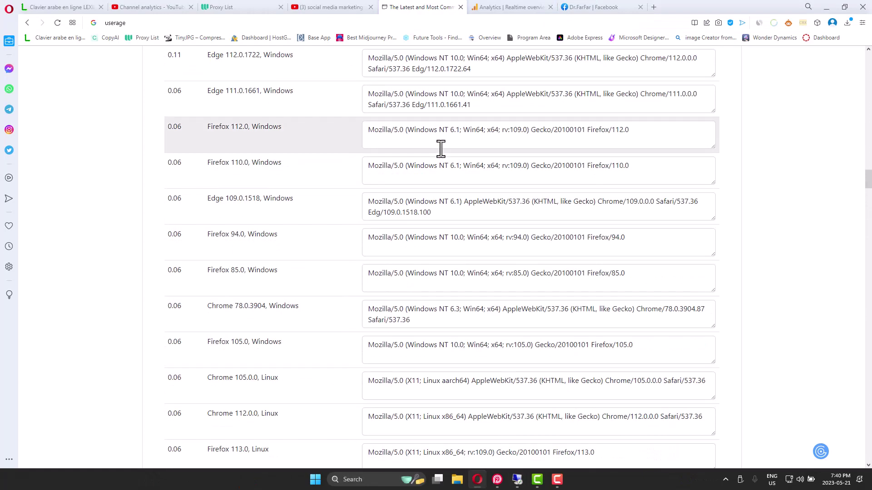
{"action": "scroll", "coordinate": [440, 148], "scroll_direction": "down", "scroll_amount": 20}
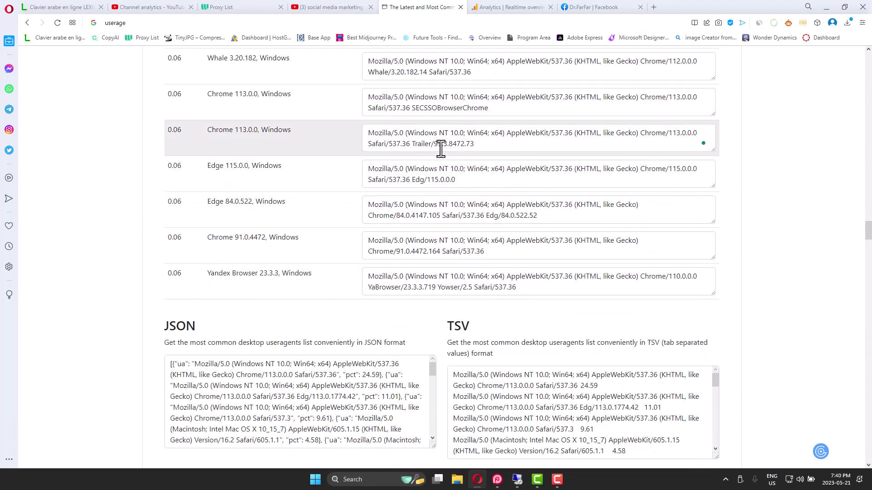
{"action": "scroll", "coordinate": [441, 148], "scroll_direction": "up", "scroll_amount": 4}
{"action": "scroll", "coordinate": [291, 165], "scroll_direction": "up", "scroll_amount": 5}
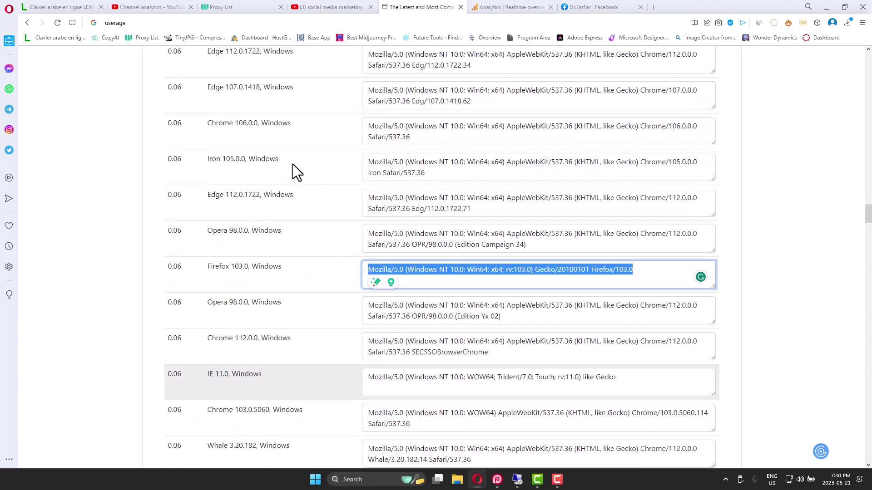
{"action": "scroll", "coordinate": [292, 164], "scroll_direction": "up", "scroll_amount": 15}
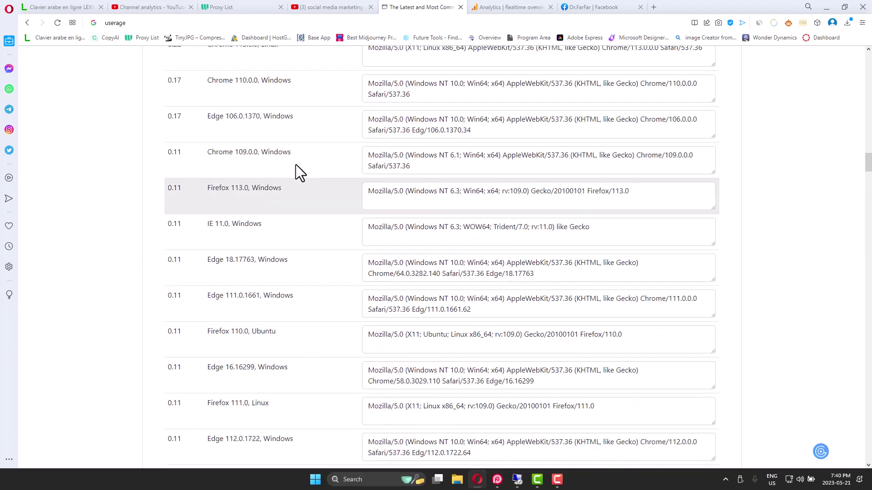
{"action": "scroll", "coordinate": [297, 166], "scroll_direction": "up", "scroll_amount": 15}
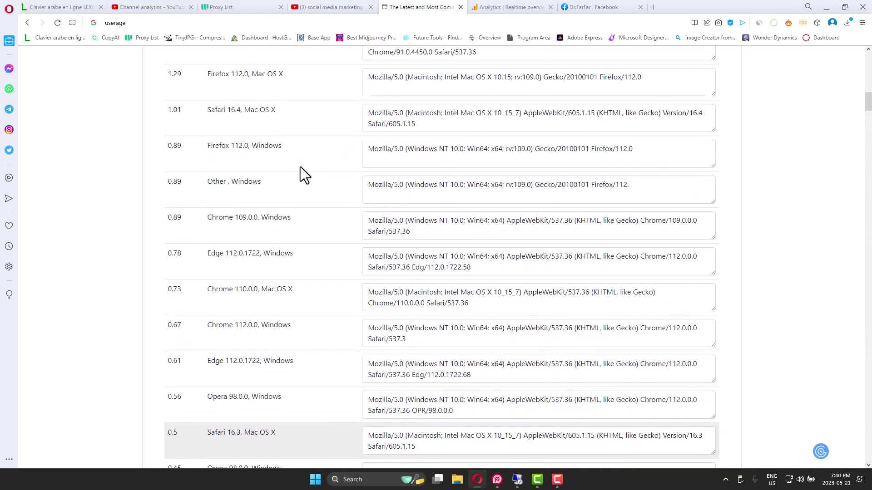
{"action": "scroll", "coordinate": [301, 167], "scroll_direction": "up", "scroll_amount": 18}
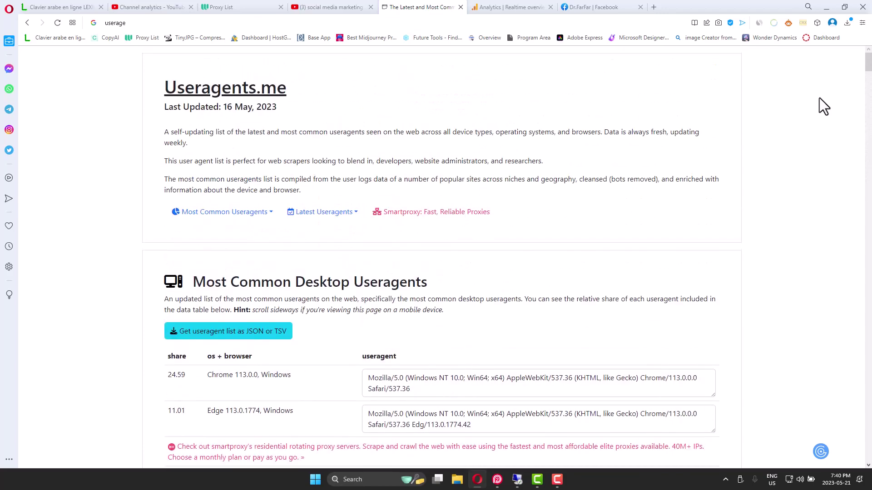
- Tick Change Timezone and Disable Canvas Fingerprint, then save the 184.174.30.214:5883 profile
{"action": "left_click_drag", "start_coordinate": [867, 68], "coordinate": [724, 241]}
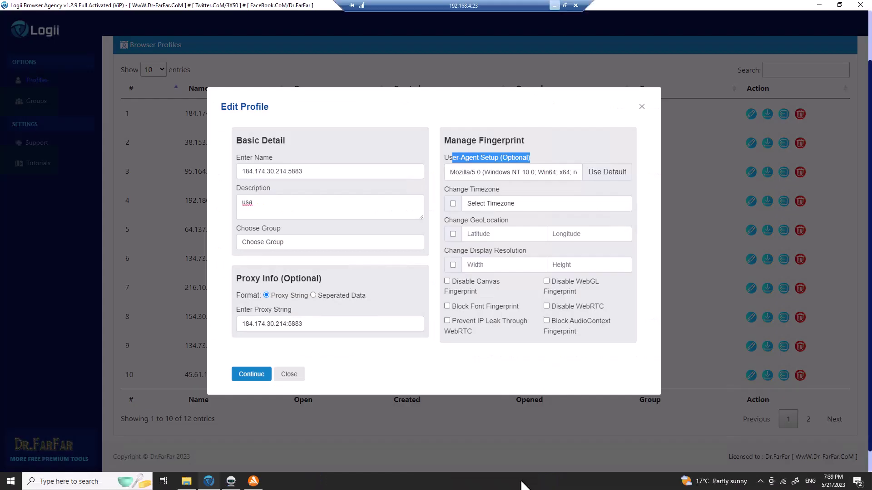
{"action": "left_click", "coordinate": [517, 169]}
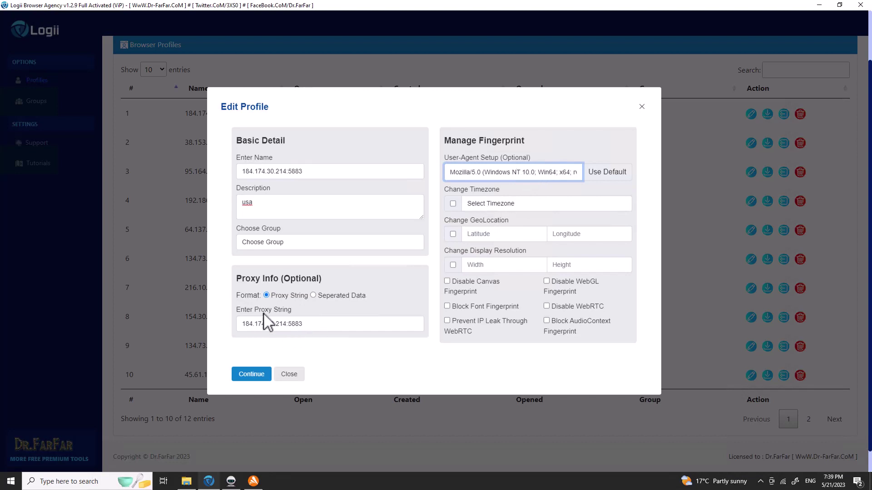
{"action": "left_click", "coordinate": [452, 203]}
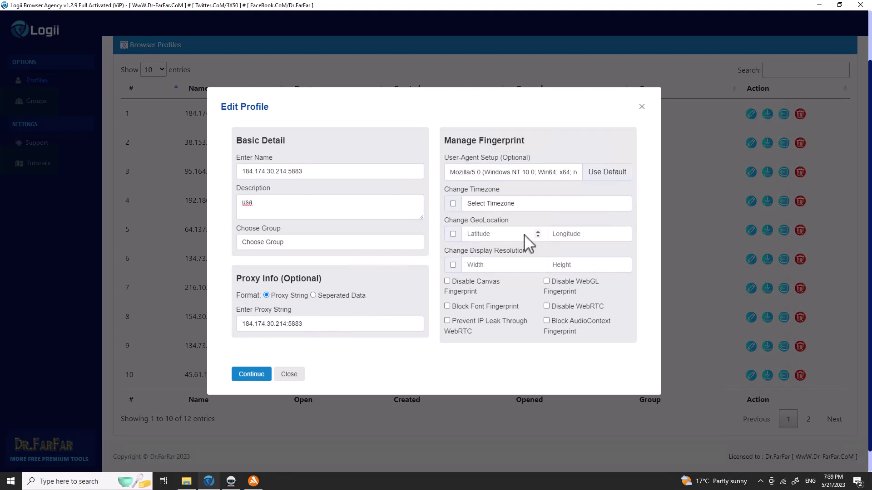
{"action": "left_click", "coordinate": [448, 282]}
{"action": "left_click", "coordinate": [262, 375]}
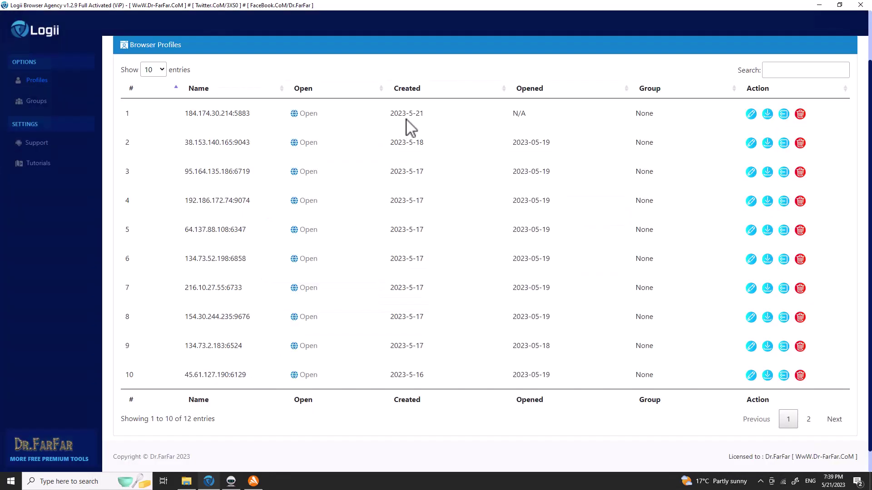
- Begin adding an extension to profile 1 from the Desktop folder, then cancel the folder picker
{"action": "left_click_drag", "start_coordinate": [436, 119], "coordinate": [185, 117]}
{"action": "left_click_drag", "start_coordinate": [508, 116], "coordinate": [587, 122]}
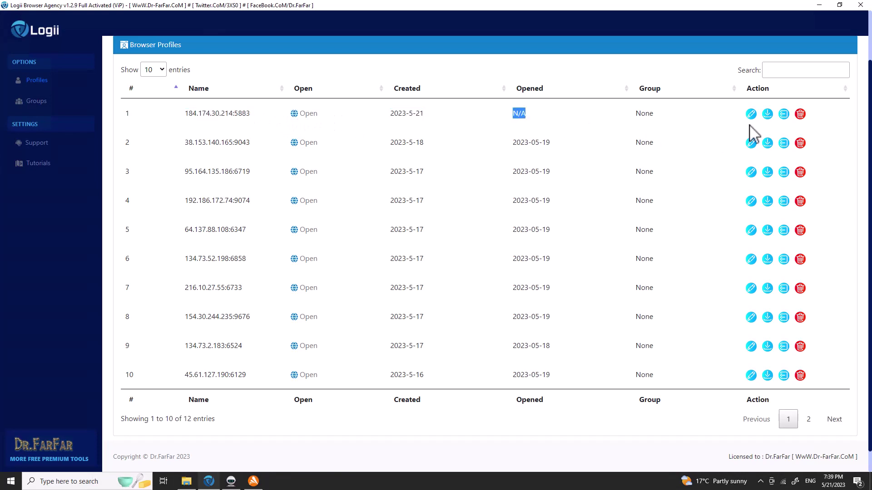
{"action": "left_click", "coordinate": [784, 114]}
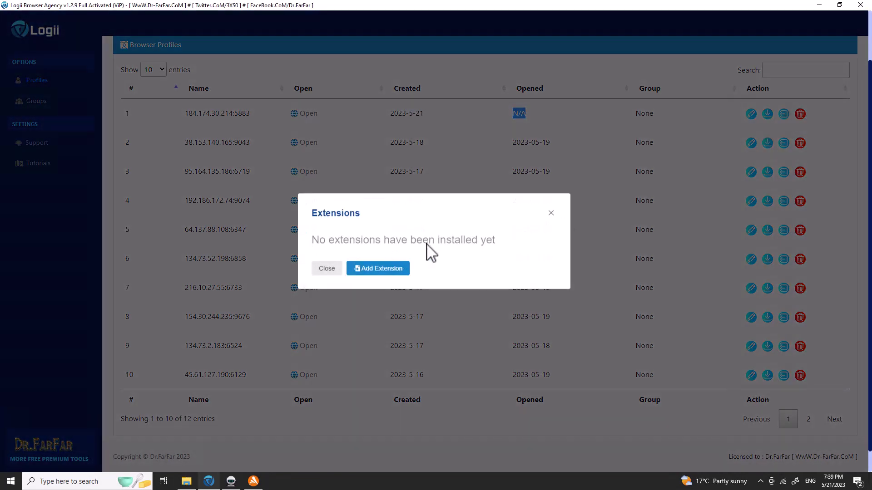
{"action": "left_click", "coordinate": [367, 270]}
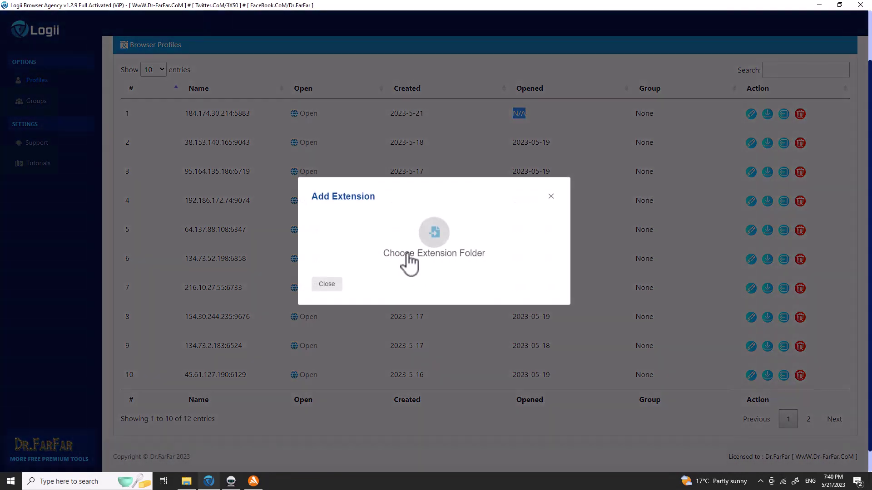
{"action": "left_click", "coordinate": [436, 234]}
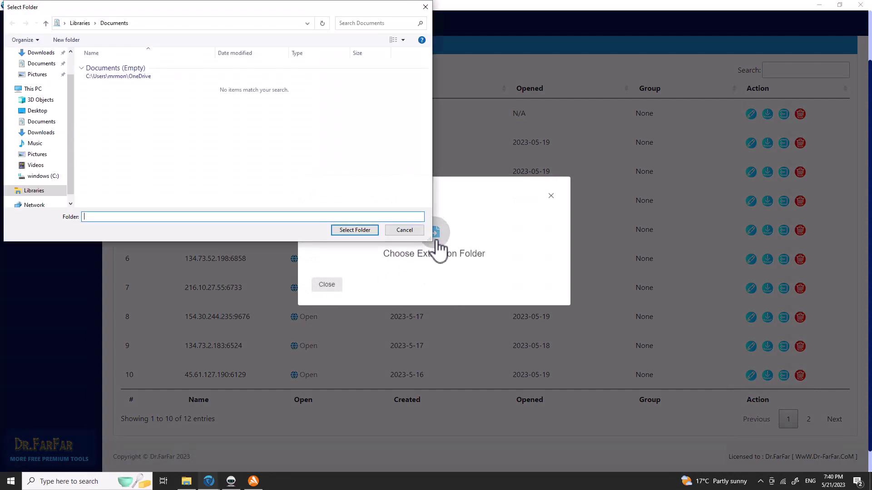
{"action": "left_click", "coordinate": [38, 110]}
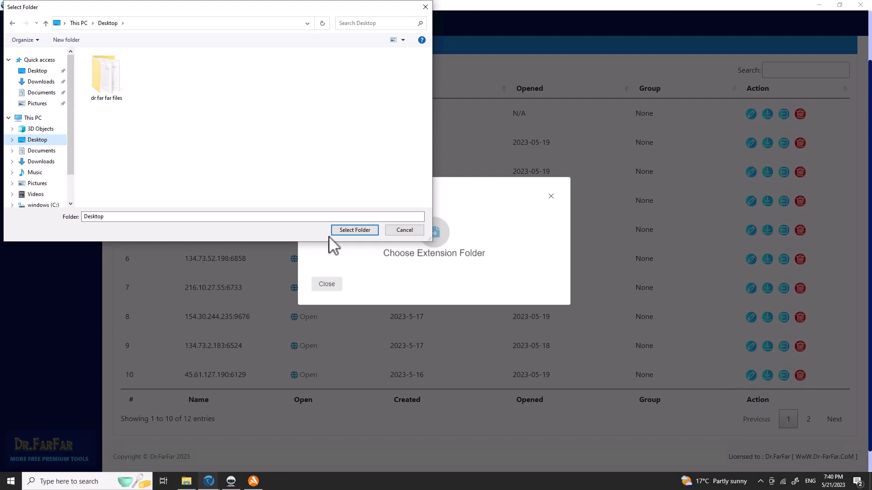
{"action": "left_click", "coordinate": [400, 233]}
- Minimize Logii, bring it back, and close the Add Extension dialog
{"action": "left_click", "coordinate": [820, 6]}
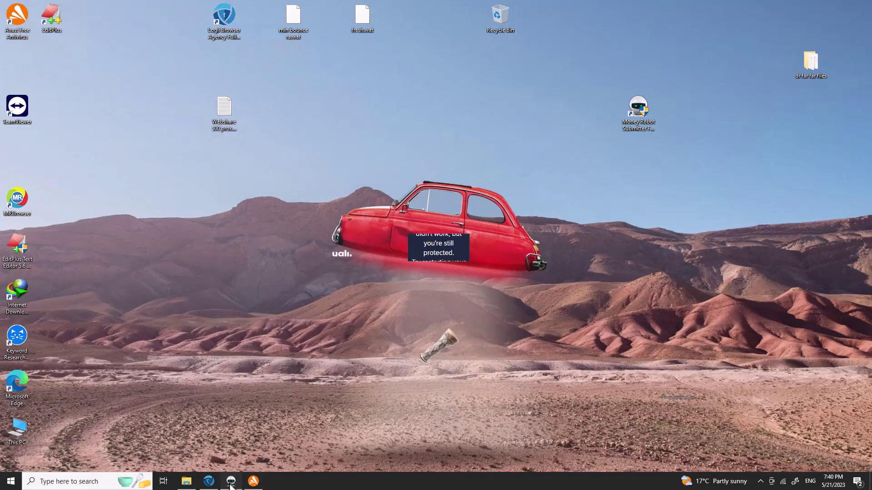
{"action": "left_click", "coordinate": [208, 481]}
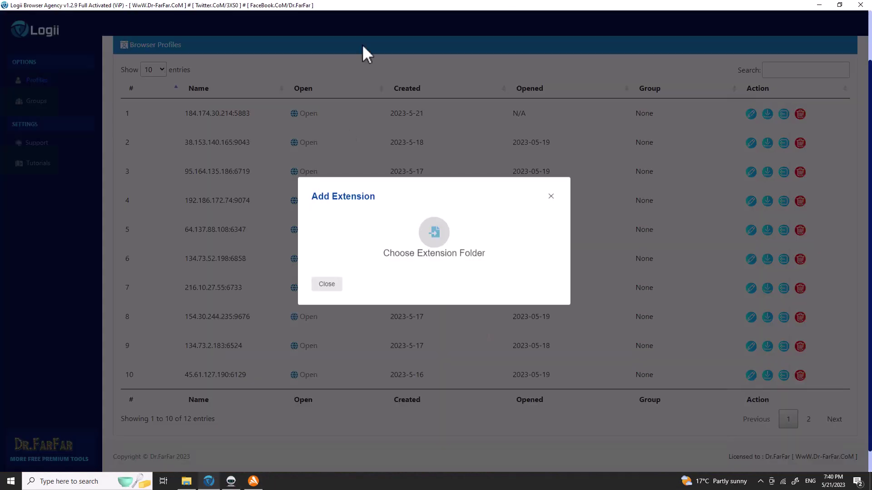
{"action": "left_click", "coordinate": [551, 197]}
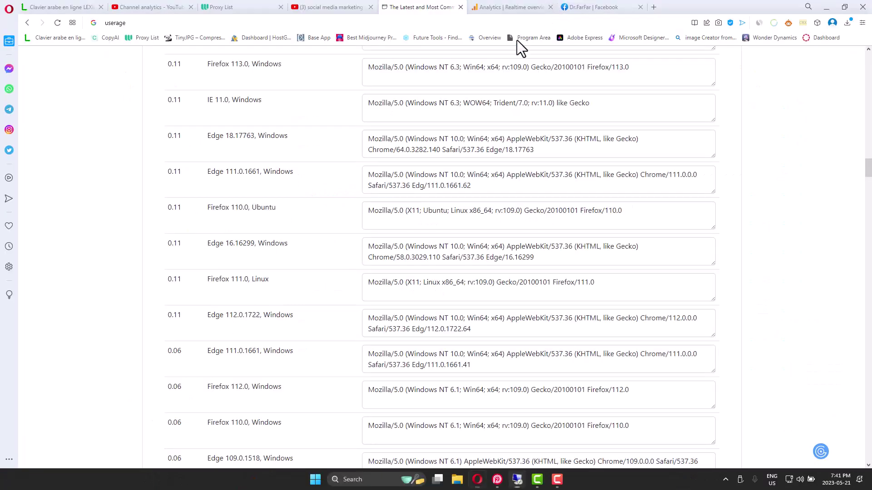
- Select the social media marketing YouTube playlist address in Opera, then minimize Opera
{"action": "left_click", "coordinate": [321, 8]}
{"action": "left_click", "coordinate": [315, 23]}
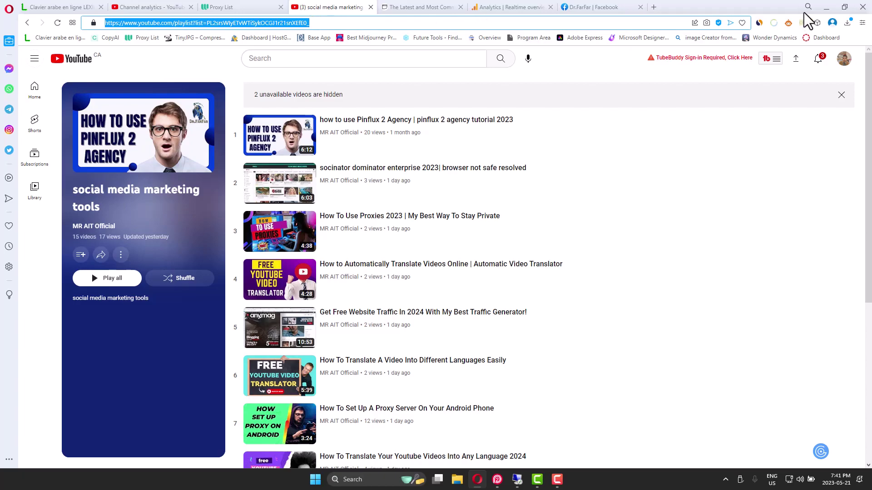
{"action": "left_click", "coordinate": [826, 7]}
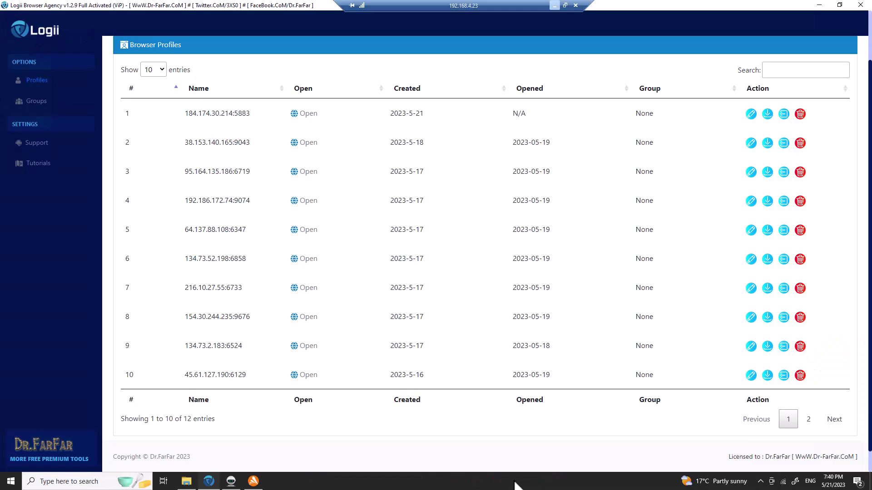
{"action": "triple_click", "coordinate": [214, 119]}
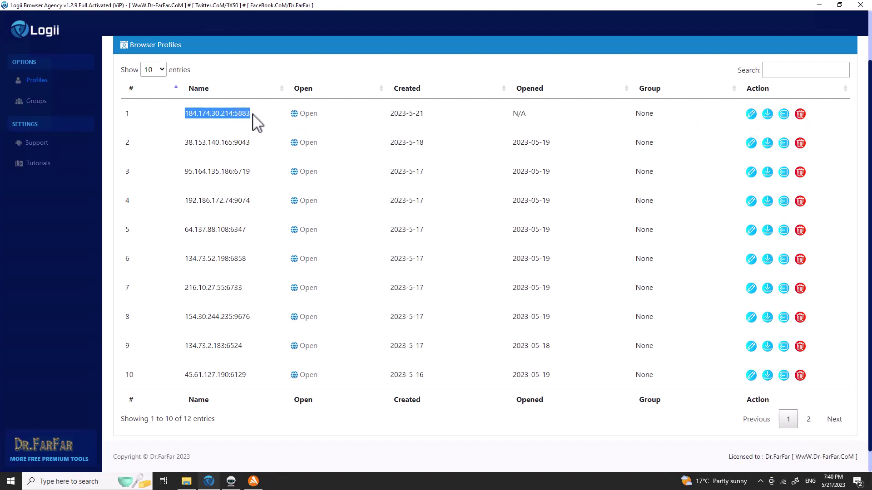
{"action": "left_click_drag", "start_coordinate": [258, 122], "coordinate": [254, 320]}
{"action": "left_click_drag", "start_coordinate": [254, 119], "coordinate": [203, 164]}
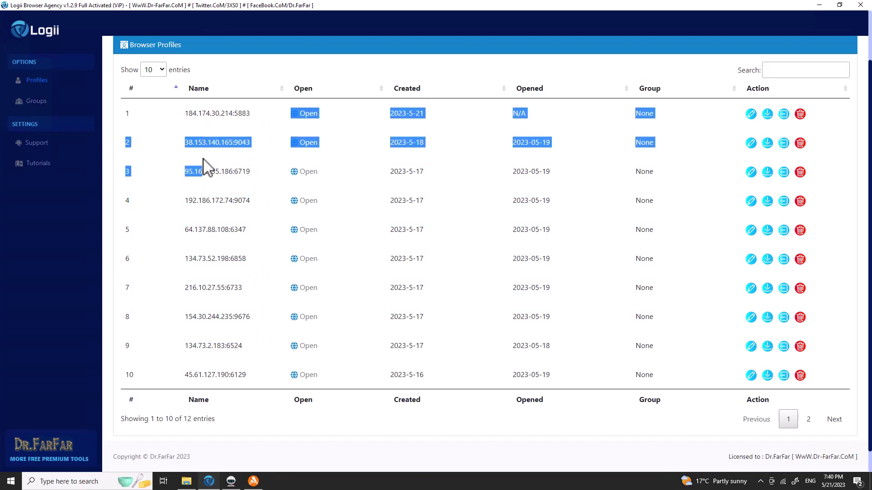
{"action": "left_click", "coordinate": [257, 198]}
{"action": "left_click_drag", "start_coordinate": [184, 117], "coordinate": [247, 165]}
{"action": "left_click", "coordinate": [248, 148]}
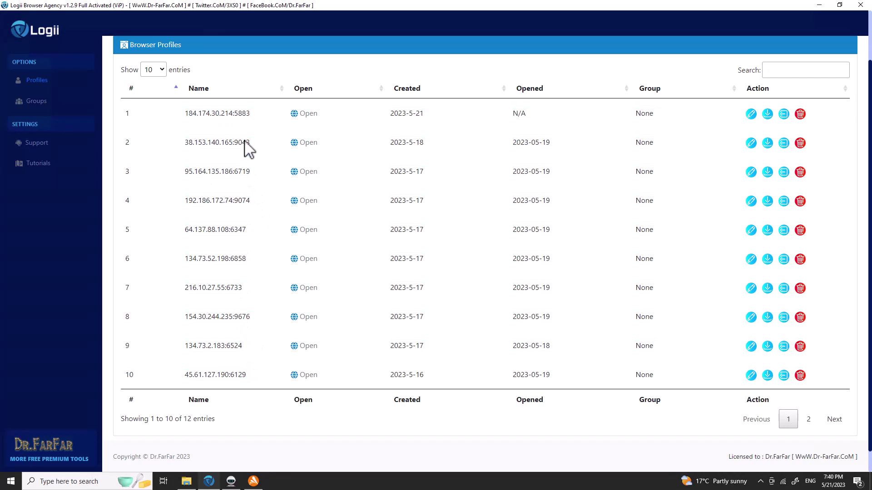
{"action": "scroll", "coordinate": [254, 174], "scroll_direction": "down", "scroll_amount": 1}
{"action": "scroll", "coordinate": [255, 174], "scroll_direction": "up", "scroll_amount": 3}
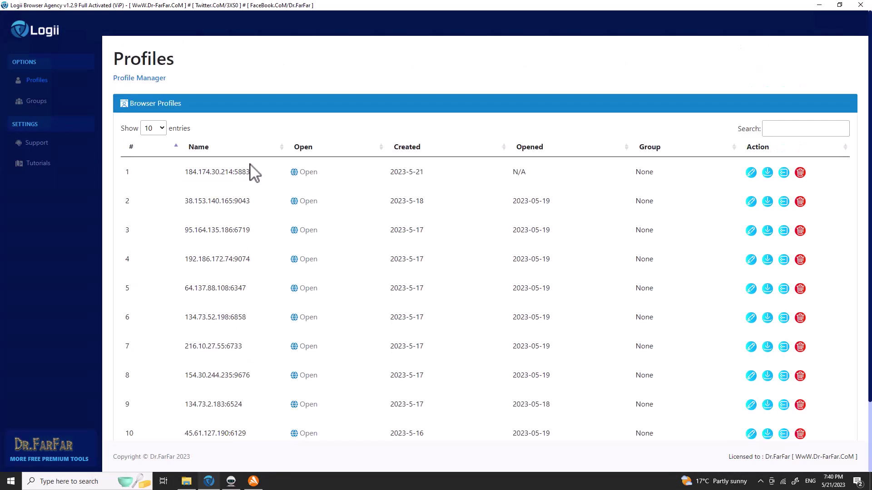
{"action": "scroll", "coordinate": [215, 153], "scroll_direction": "down", "scroll_amount": 2}
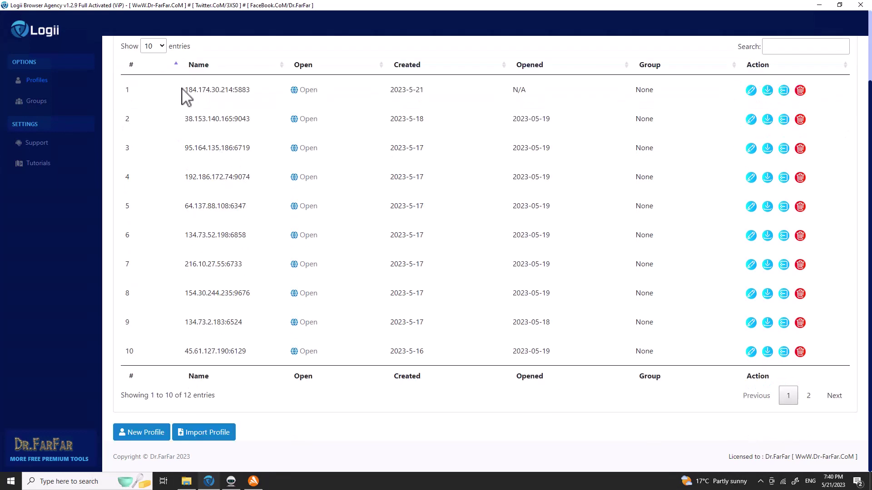
{"action": "left_click_drag", "start_coordinate": [202, 119], "coordinate": [171, 351]}
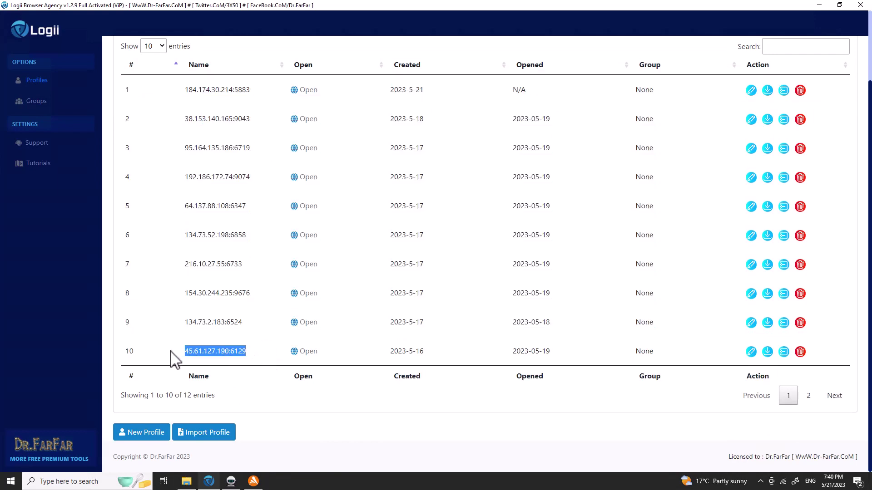
{"action": "left_click", "coordinate": [253, 357]}
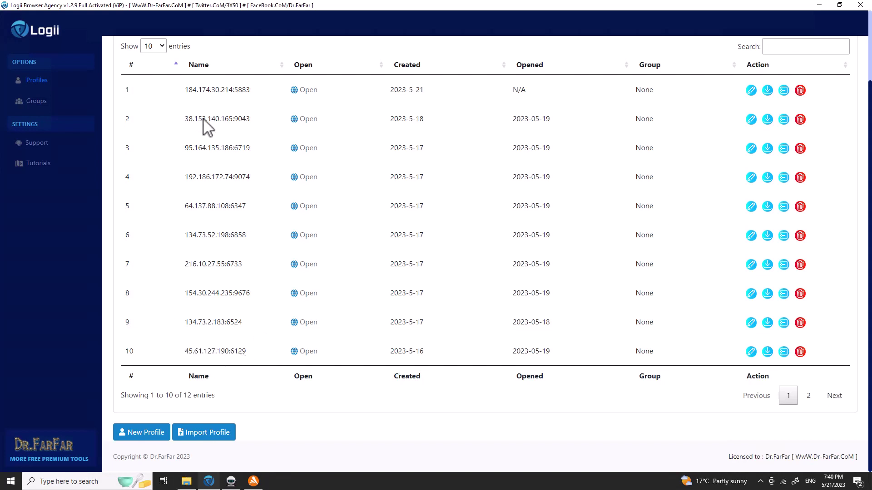
{"action": "left_click_drag", "start_coordinate": [202, 119], "coordinate": [242, 350]}
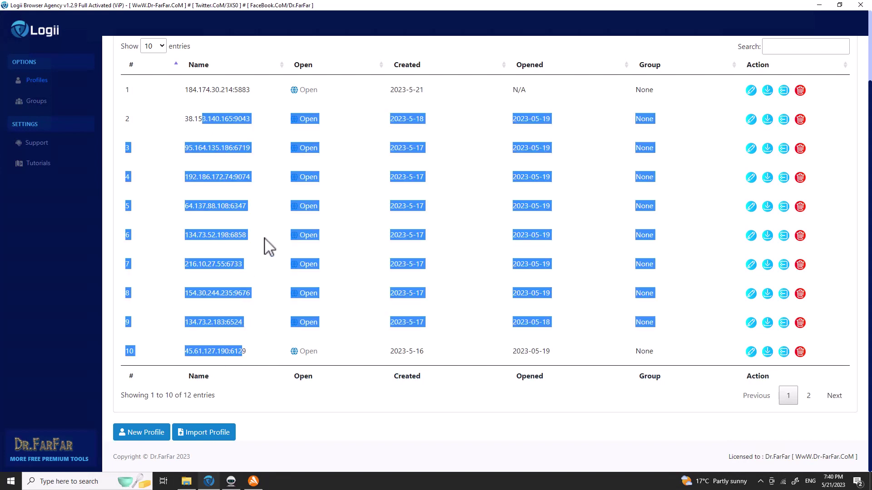
{"action": "scroll", "coordinate": [572, 132], "scroll_direction": "up", "scroll_amount": 2}
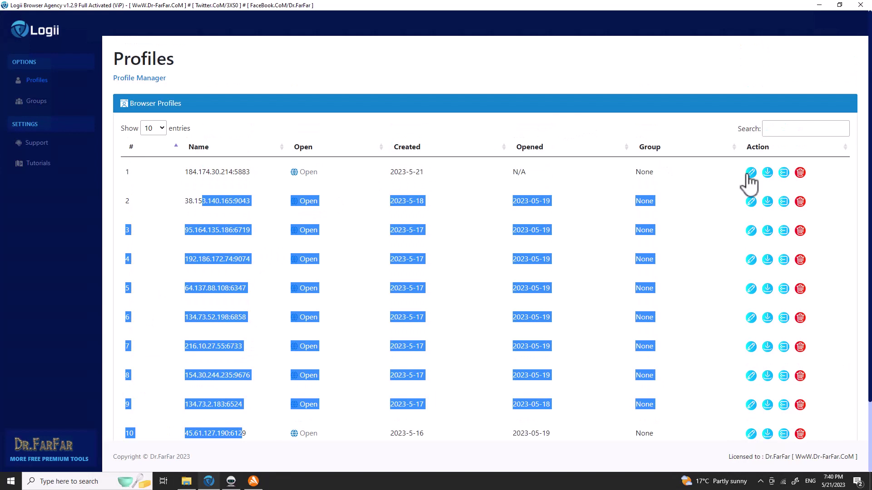
- Launch the 184.174.30.214:5883 profile and load the pasted dr-farfar.com blog link
{"action": "left_click", "coordinate": [303, 172]}
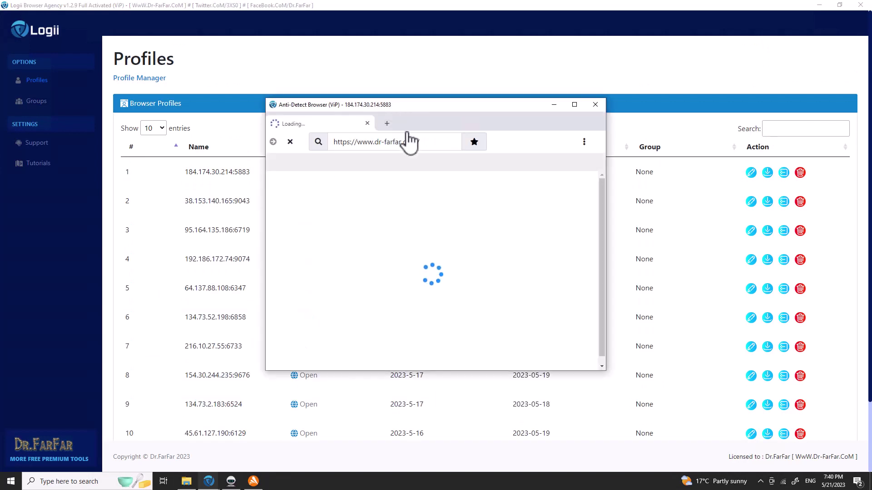
{"action": "left_click", "coordinate": [429, 145]}
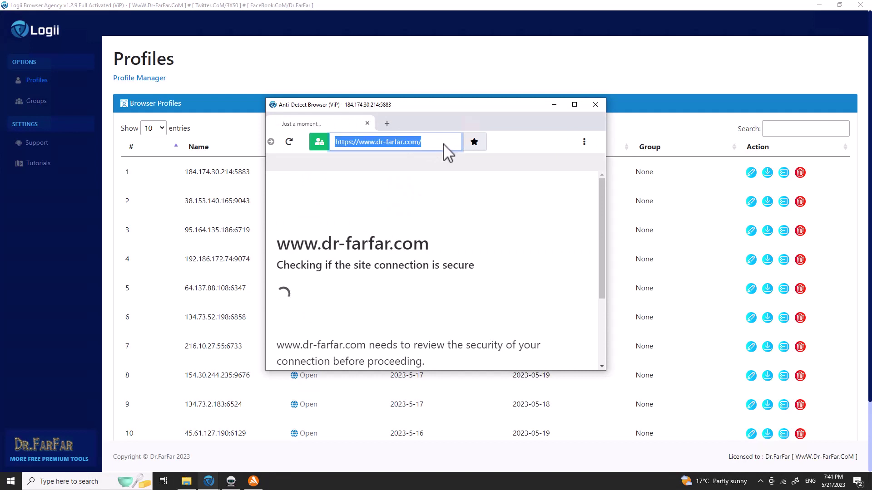
{"action": "key", "text": "ctrl+v"}
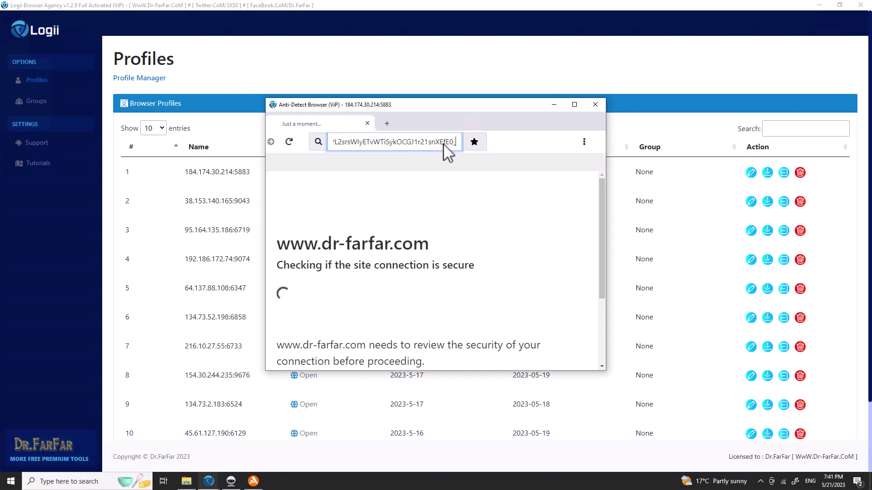
{"action": "key", "text": "Return"}
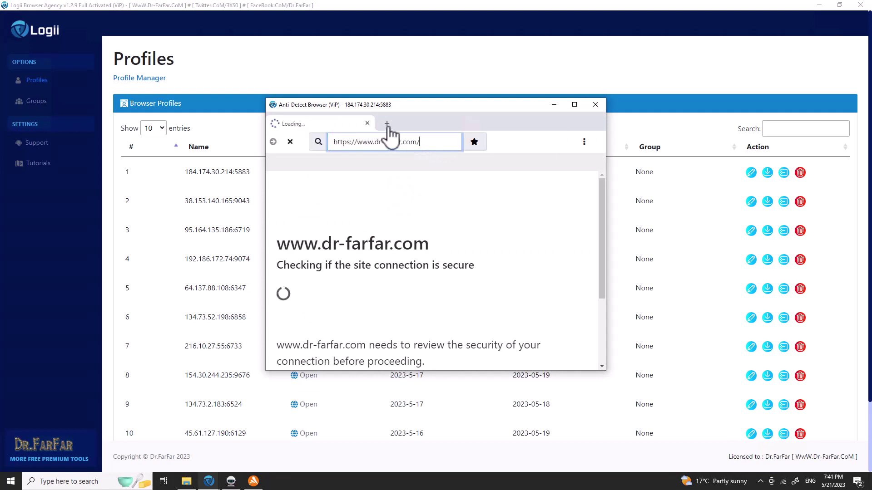
- Open a second tab and start replacing its address with 'bing'
{"action": "left_click", "coordinate": [387, 124]}
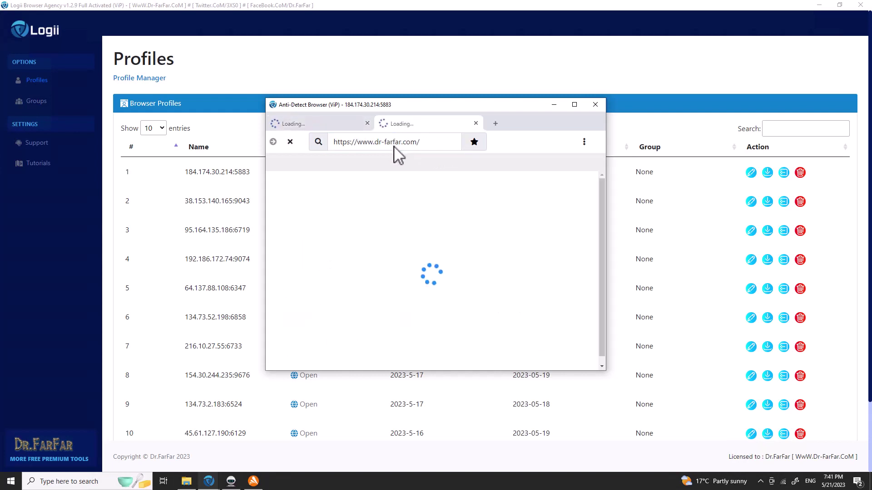
{"action": "left_click", "coordinate": [394, 146]}
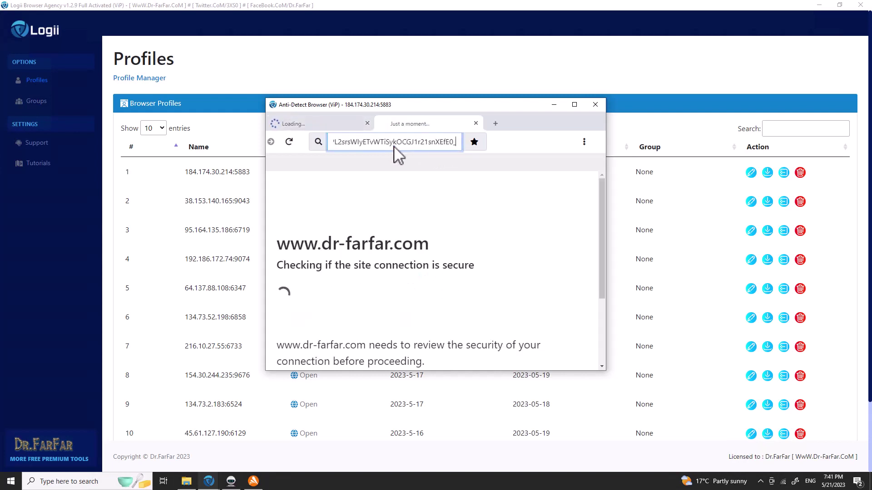
{"action": "left_click", "coordinate": [361, 142]}
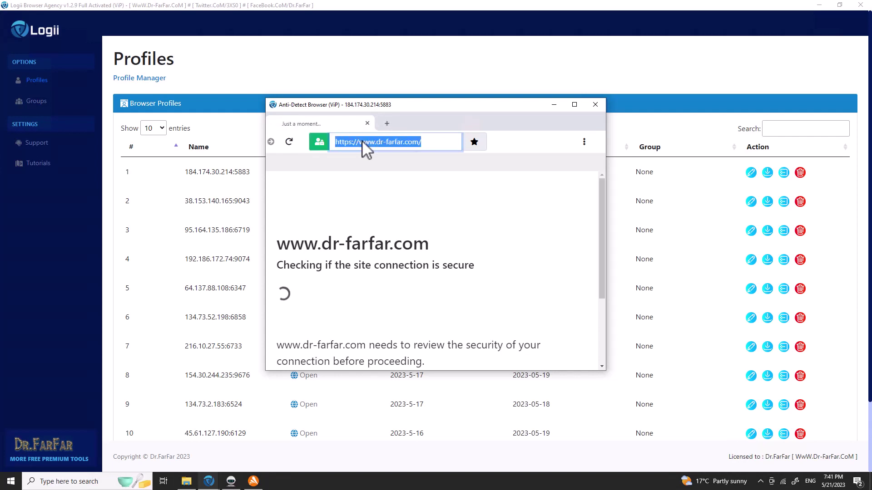
{"action": "type", "text": "bing.com"}
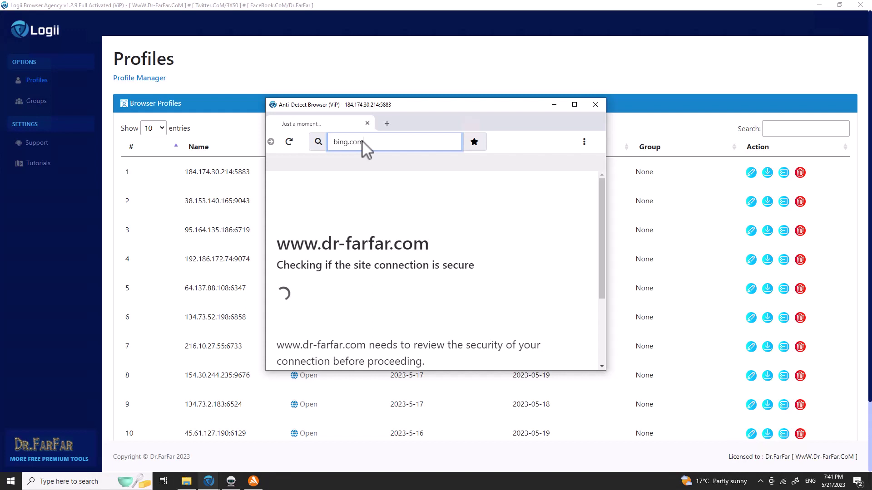
- Load bing.com, add another tab, and select the Bing tab's address for replacement
{"action": "key", "text": "Return"}
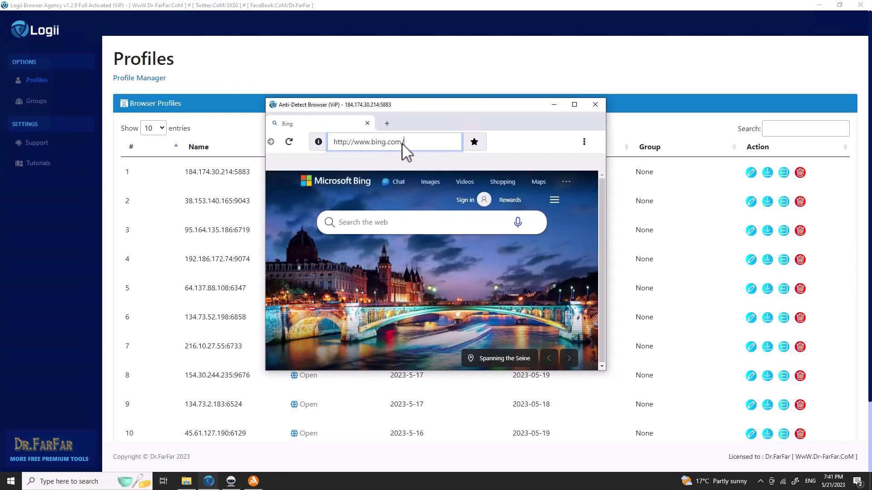
{"action": "left_click_drag", "start_coordinate": [449, 103], "coordinate": [462, 81]}
{"action": "left_click", "coordinate": [401, 101]}
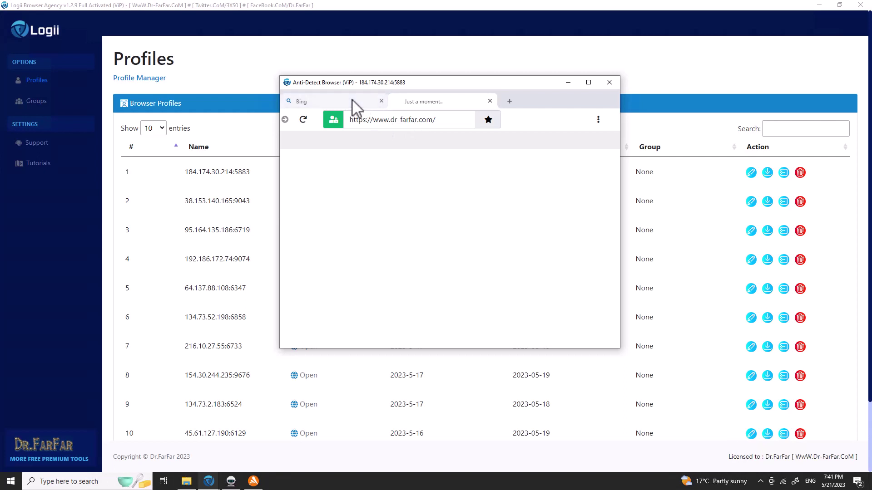
{"action": "left_click", "coordinate": [355, 105]}
{"action": "left_click", "coordinate": [414, 121]}
- Go to google.com and solve the fire hydrant and bicycle reCAPTCHA challenges
{"action": "type", "text": "g"}
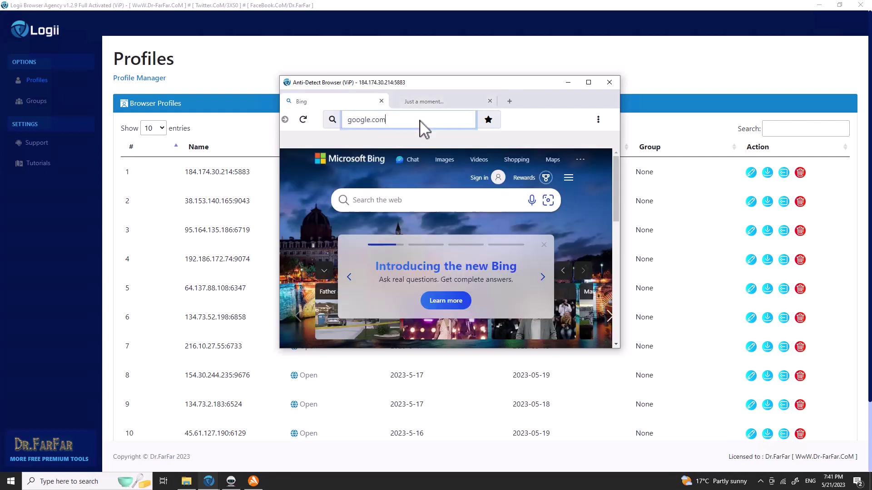
{"action": "type", "text": "oogle.com"}
{"action": "key", "text": "Return"}
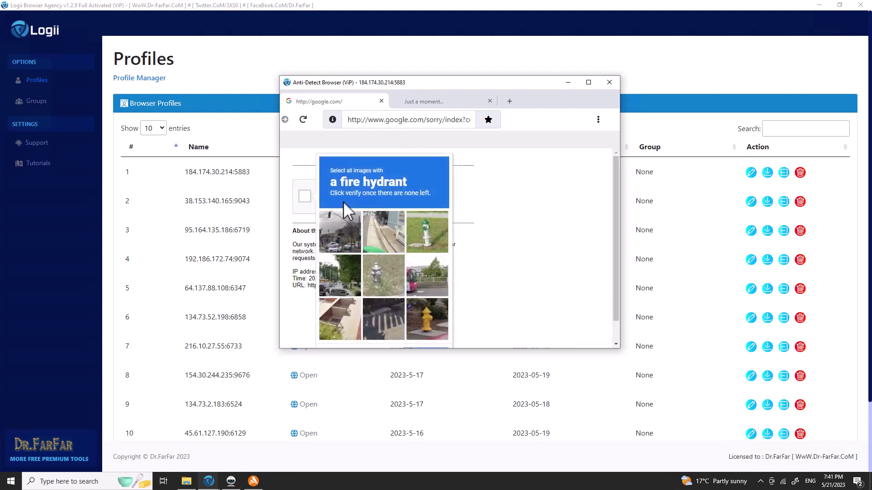
{"action": "left_click", "coordinate": [426, 237]}
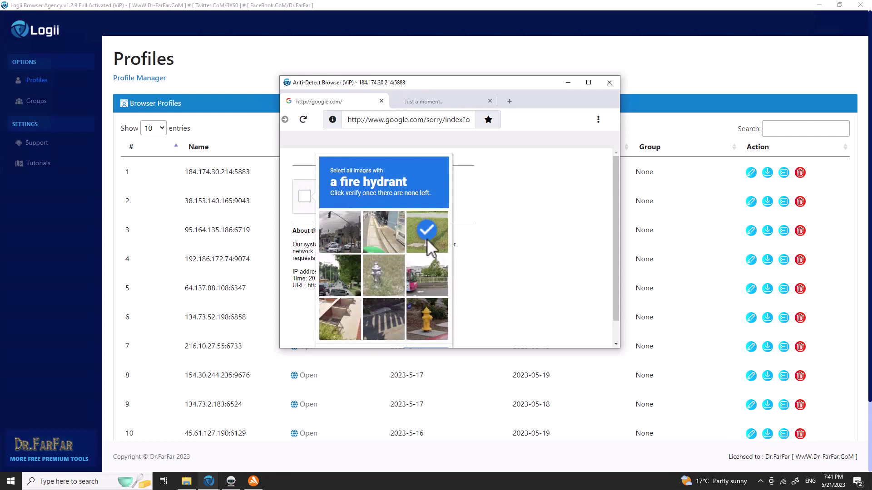
{"action": "left_click", "coordinate": [427, 323]}
{"action": "left_click", "coordinate": [380, 278]}
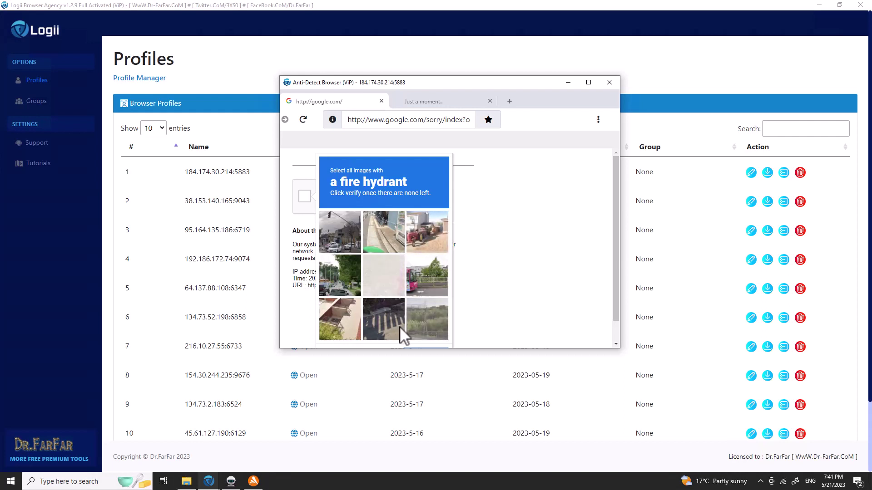
{"action": "left_click", "coordinate": [399, 284]}
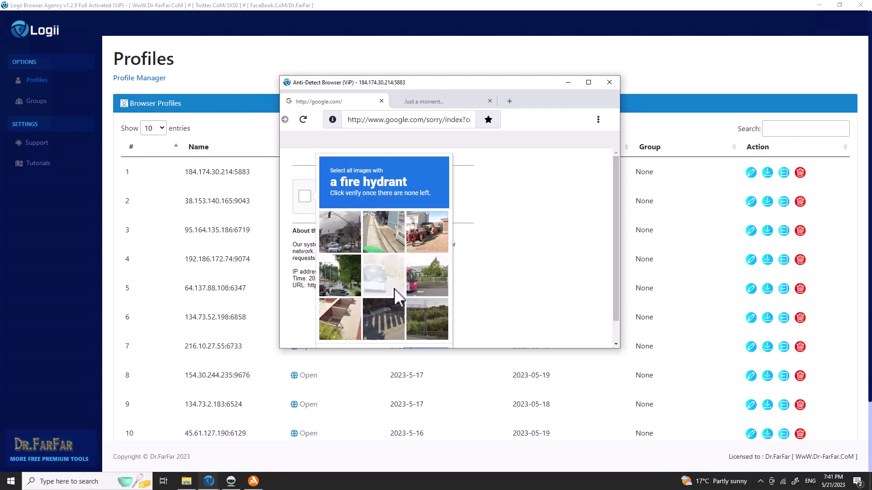
{"action": "scroll", "coordinate": [396, 257], "scroll_direction": "down", "scroll_amount": 1}
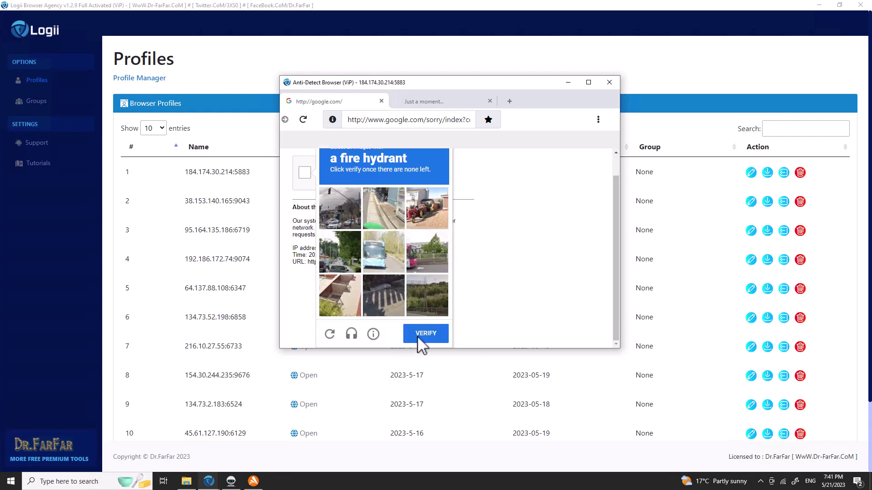
{"action": "left_click", "coordinate": [417, 335]}
{"action": "left_click", "coordinate": [427, 208]}
{"action": "left_click", "coordinate": [384, 251]}
{"action": "left_click", "coordinate": [430, 259]}
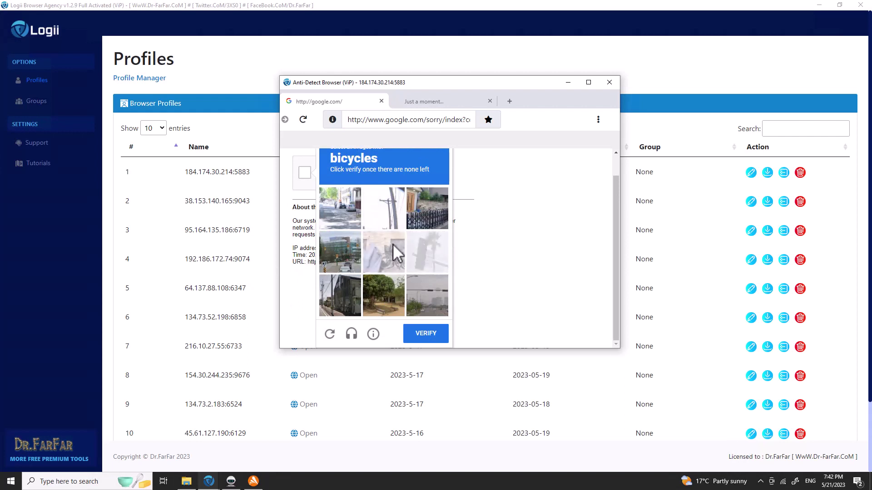
- Search Google for 'whats my ip' and open the whatismyipaddress.com result showing 184.174.30.214
{"action": "left_click", "coordinate": [431, 338]}
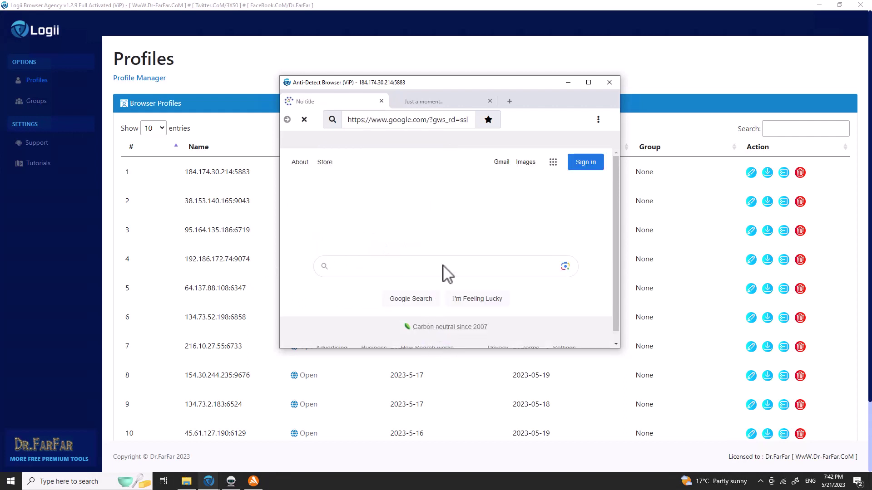
{"action": "left_click", "coordinate": [443, 272]}
{"action": "type", "text": "whats "}
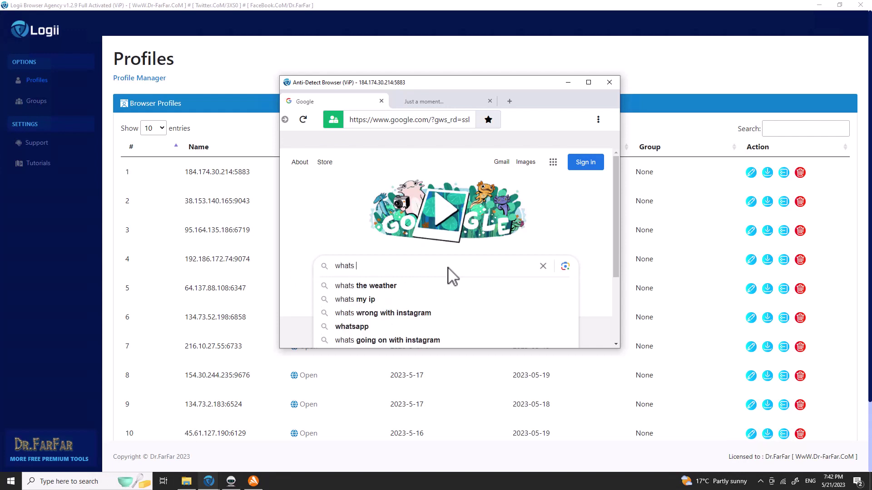
{"action": "type", "text": "my ip"}
{"action": "key", "text": "Return"}
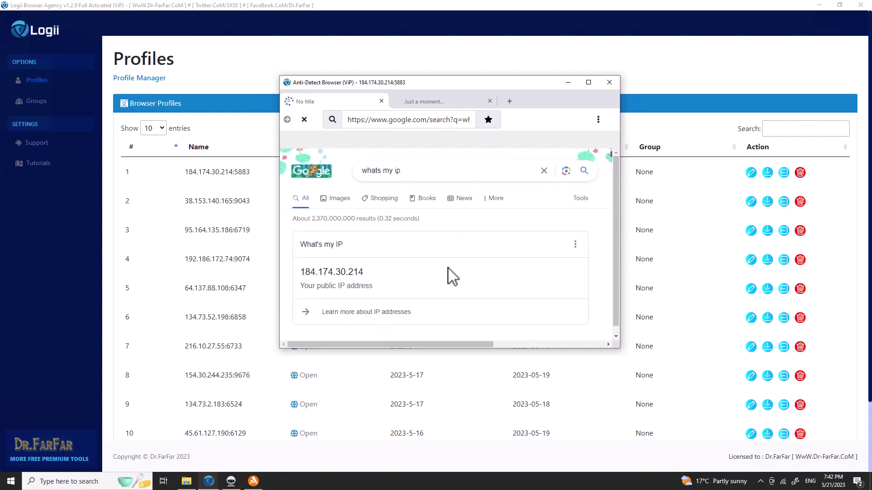
{"action": "left_click_drag", "start_coordinate": [363, 272], "coordinate": [297, 263]}
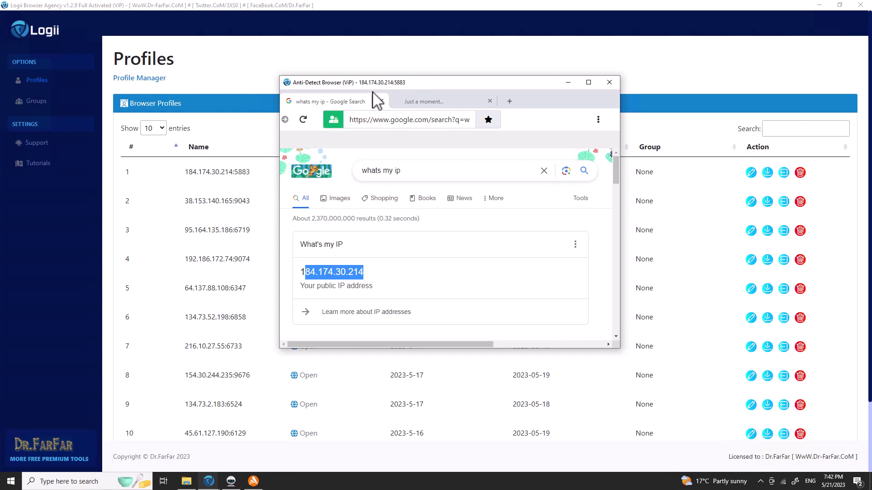
{"action": "scroll", "coordinate": [389, 238], "scroll_direction": "down", "scroll_amount": 4}
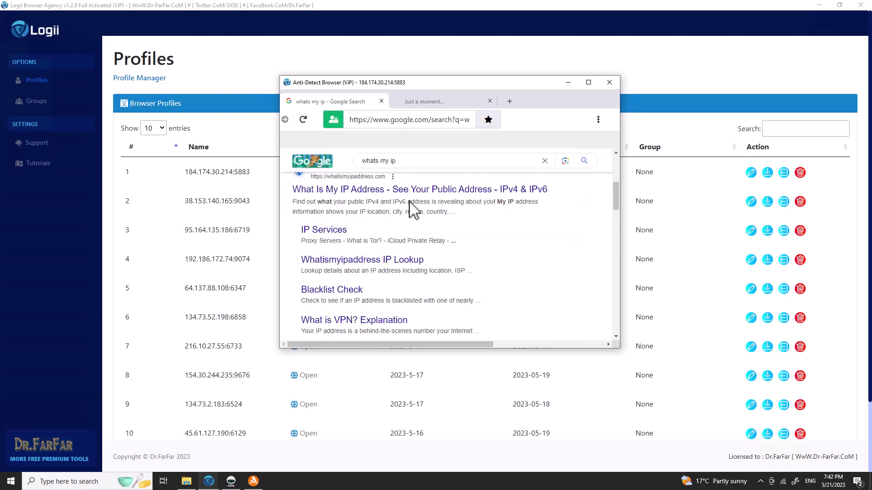
{"action": "left_click", "coordinate": [416, 192]}
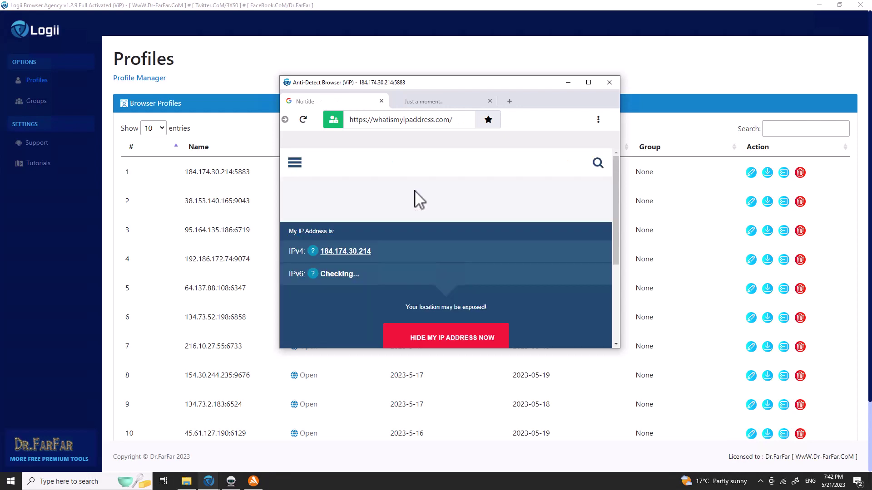
{"action": "scroll", "coordinate": [427, 206], "scroll_direction": "down", "scroll_amount": 3}
{"action": "scroll", "coordinate": [425, 209], "scroll_direction": "down", "scroll_amount": 3}
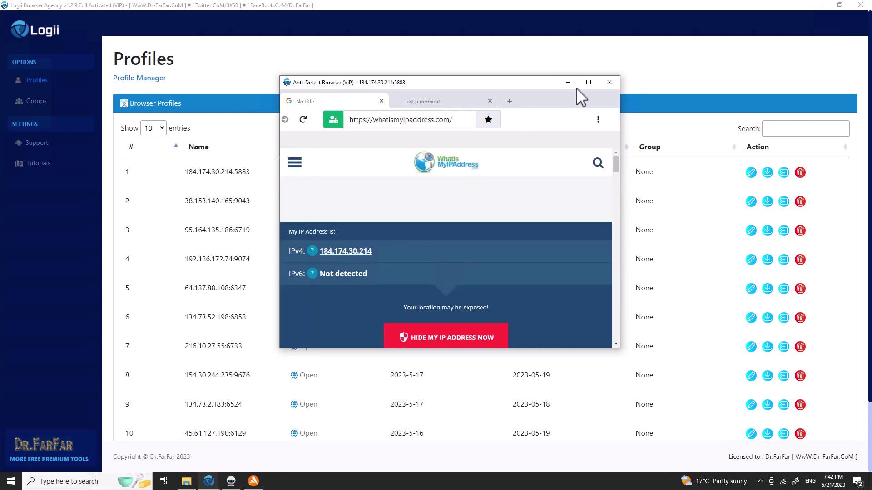
- Maximize the browser and paste the YouTube playlist link into the address bar
{"action": "left_click", "coordinate": [587, 84]}
{"action": "left_click", "coordinate": [290, 43]}
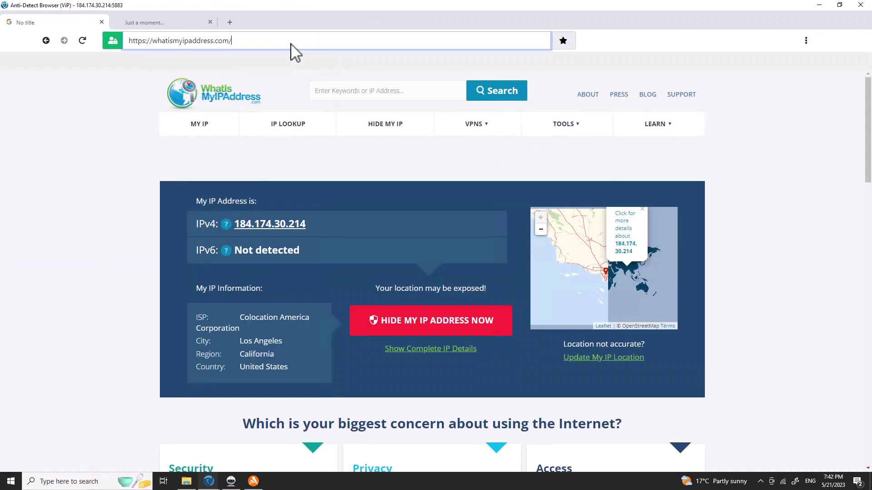
{"action": "key", "text": "ctrl+a"}
{"action": "type", "text": "https://www.youtube.com/playlist?list=PL2srsWlyETvWTiSykOCGJ1r21snXEfE0"}
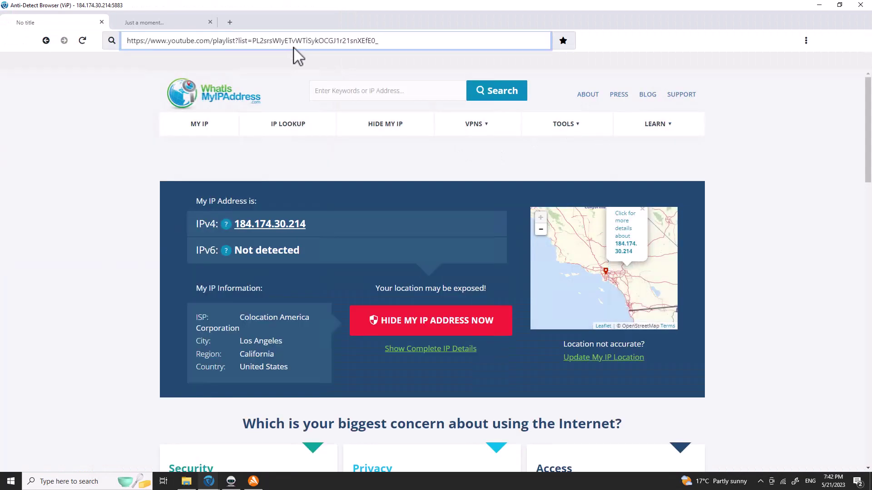
- Load youtube.com in the second tab, returning to the plain YouTube home page
{"action": "left_click", "coordinate": [186, 26]}
{"action": "left_click", "coordinate": [207, 46]}
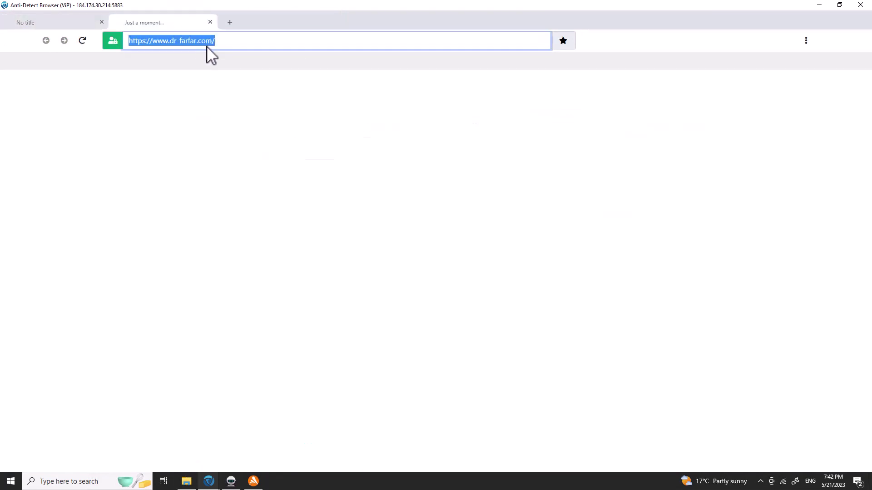
{"action": "type", "text": "youtube"}
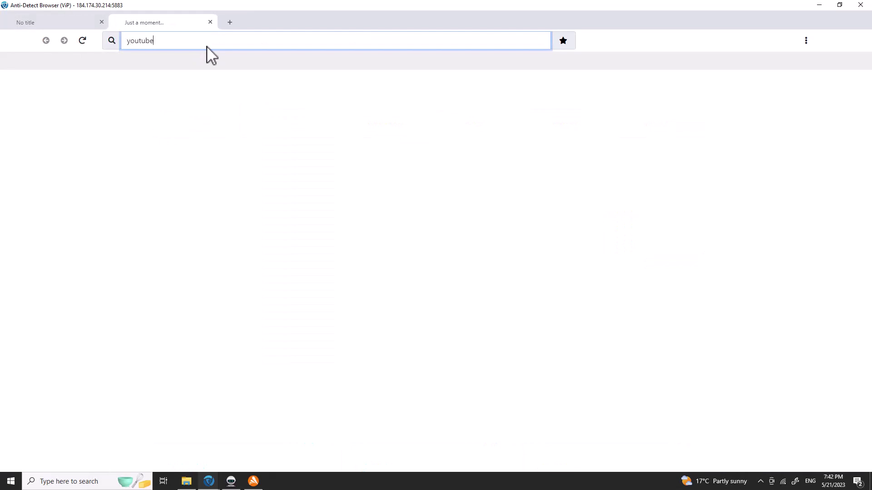
{"action": "type", "text": ".com"}
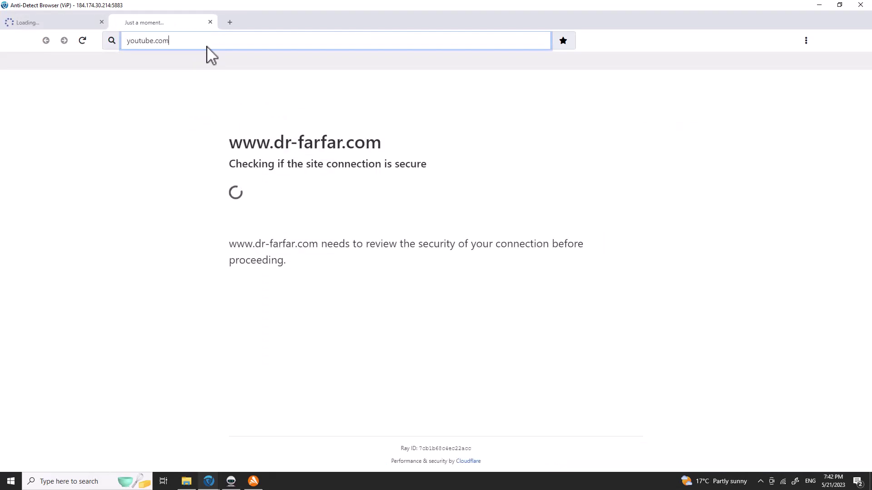
{"action": "key", "text": "Return"}
{"action": "type", "text": "https://www.youtube.com/playlist?list=PL2srsWIyETvWTiSykOCGJ1r21snXEfE0_"}
{"action": "key", "text": "Return"}
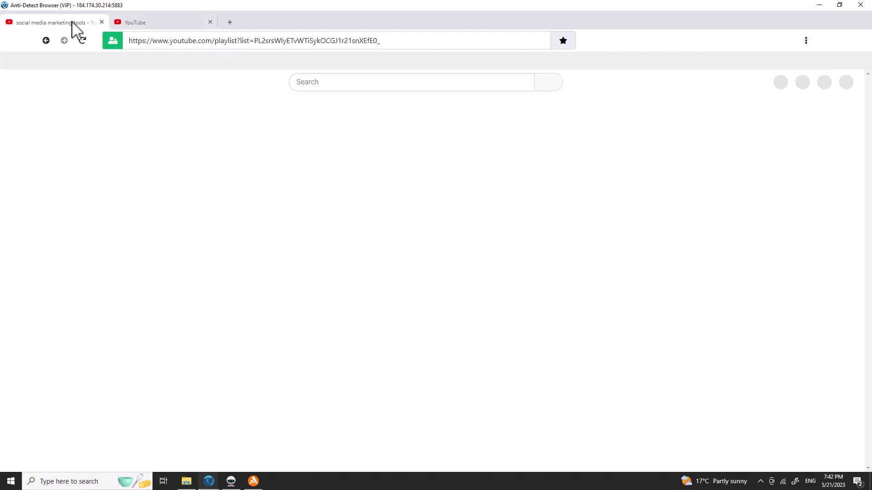
{"action": "left_click", "coordinate": [398, 38]}
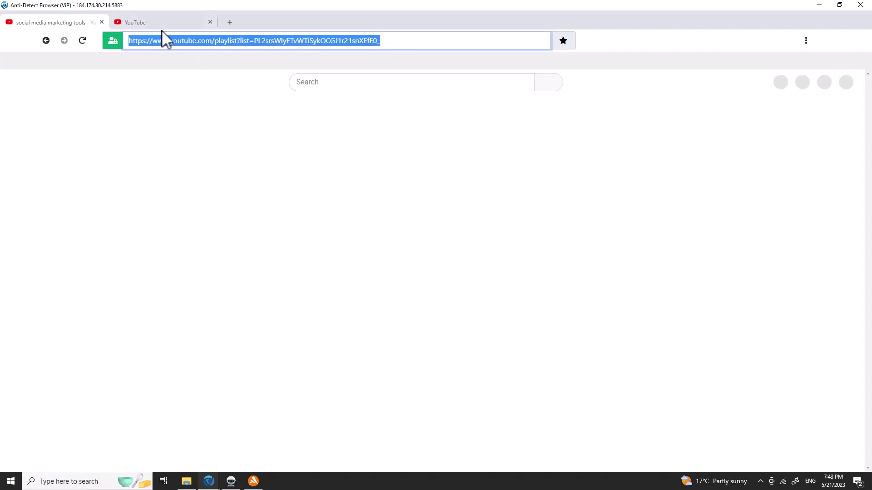
{"action": "key", "text": "alt+Left"}
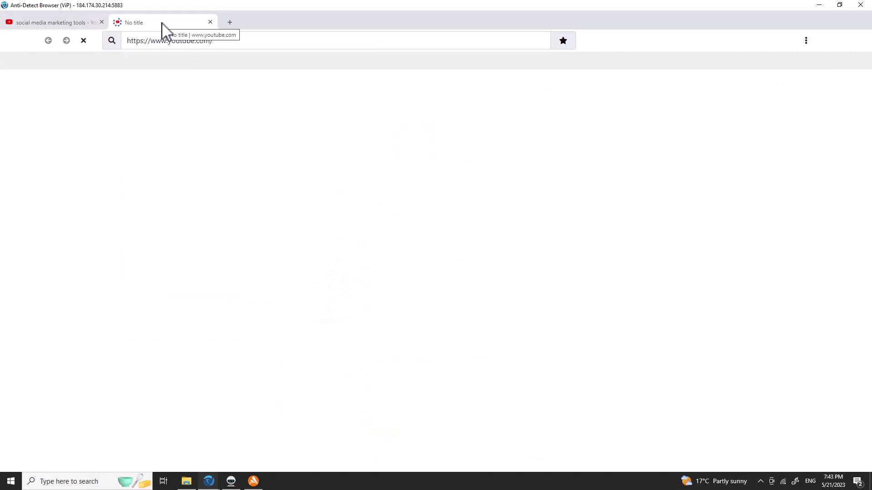
- Play all of the playlist in the first tab and mute the Pinflux 2 Agency video
{"action": "left_click", "coordinate": [54, 22]}
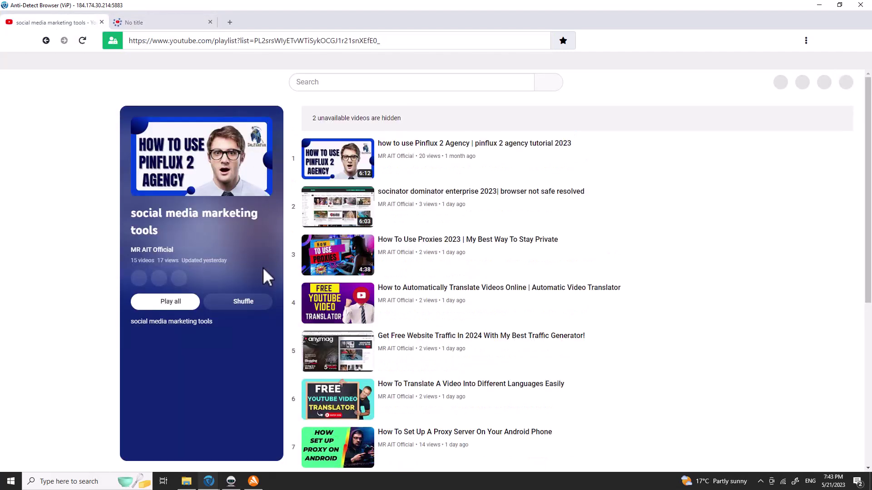
{"action": "left_click", "coordinate": [180, 305]}
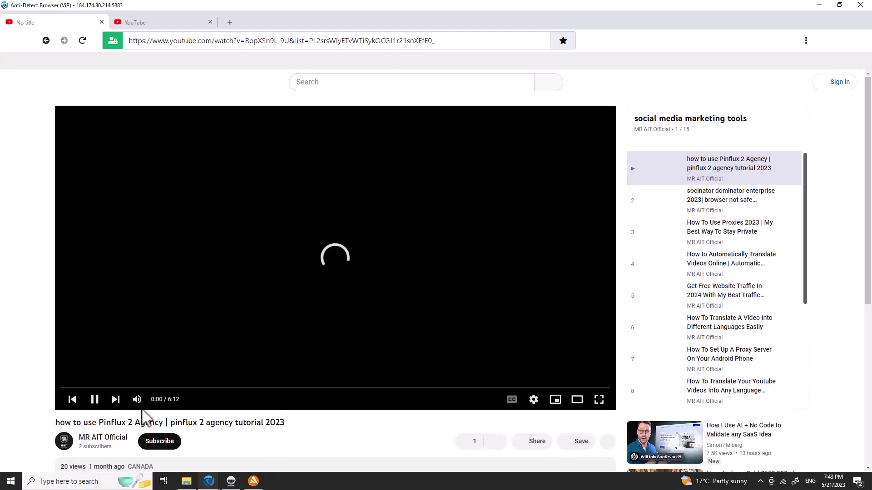
{"action": "left_click", "coordinate": [136, 400]}
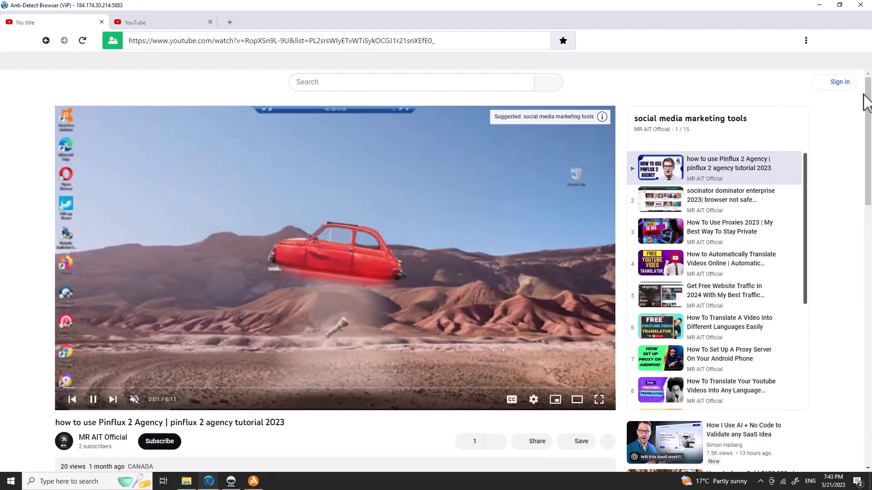
{"action": "left_click_drag", "start_coordinate": [867, 97], "coordinate": [850, 26]}
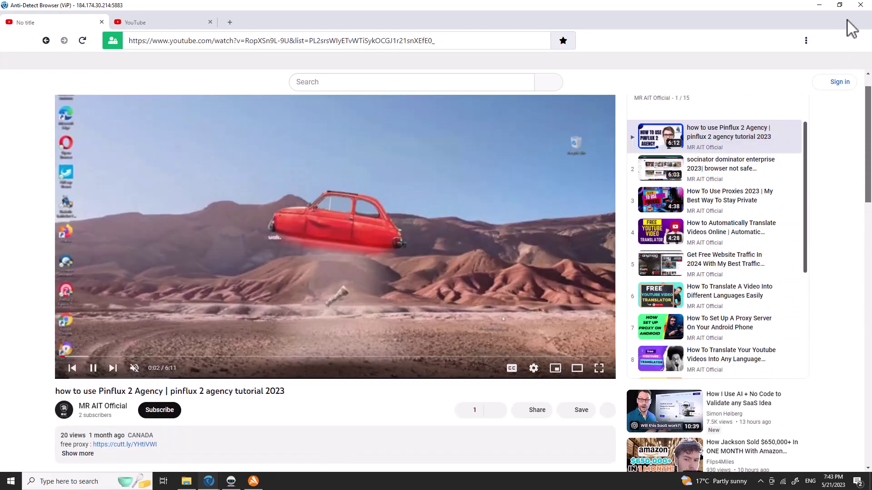
- Open mrait.ca in the YouTube tab and open its '5 Most Happy Things' article
{"action": "left_click", "coordinate": [840, 5]}
{"action": "left_click", "coordinate": [431, 102]}
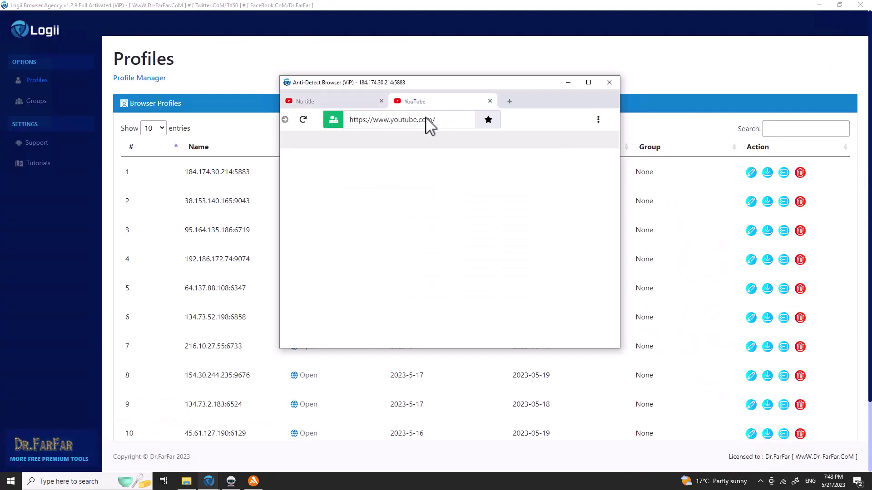
{"action": "left_click", "coordinate": [440, 121]}
{"action": "type", "text": "mr"}
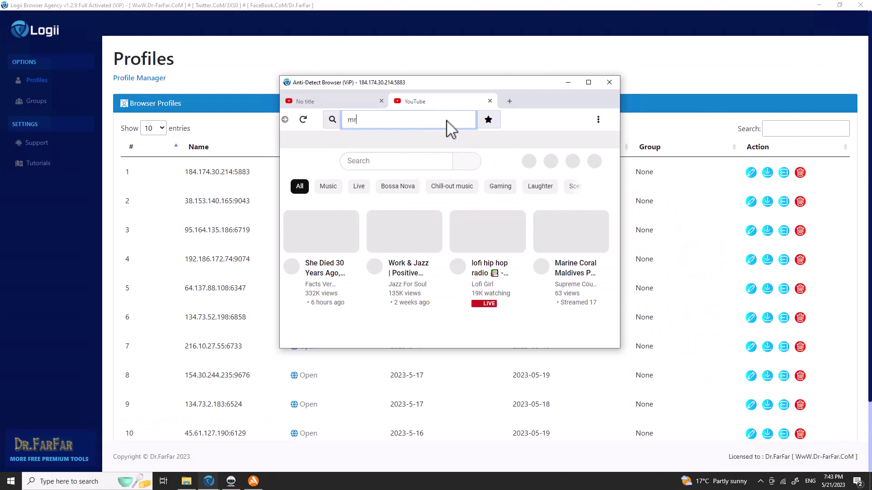
{"action": "type", "text": "ait.ca"}
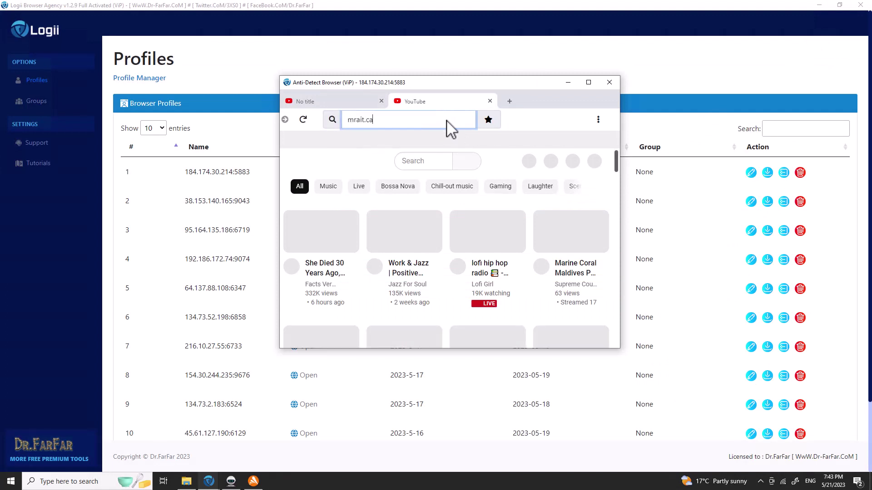
{"action": "key", "text": "Return"}
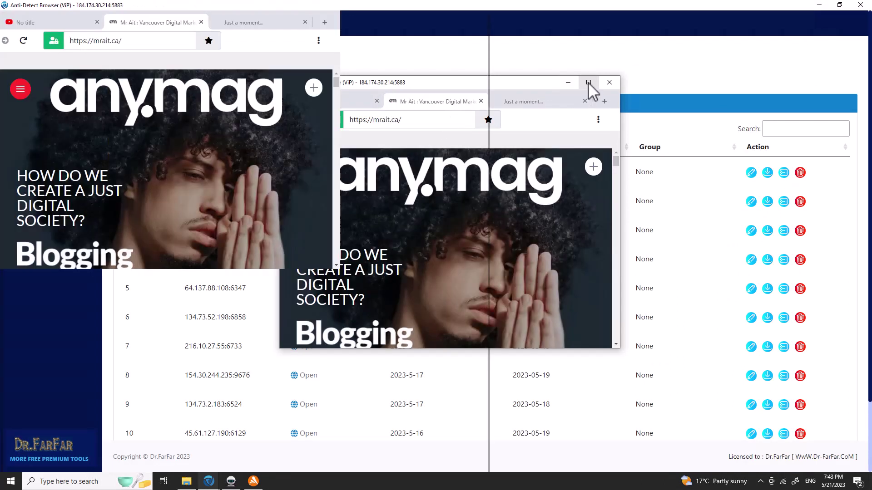
{"action": "left_click", "coordinate": [589, 82]}
{"action": "scroll", "coordinate": [364, 318], "scroll_direction": "down", "scroll_amount": 5}
{"action": "scroll", "coordinate": [372, 391], "scroll_direction": "down", "scroll_amount": 1}
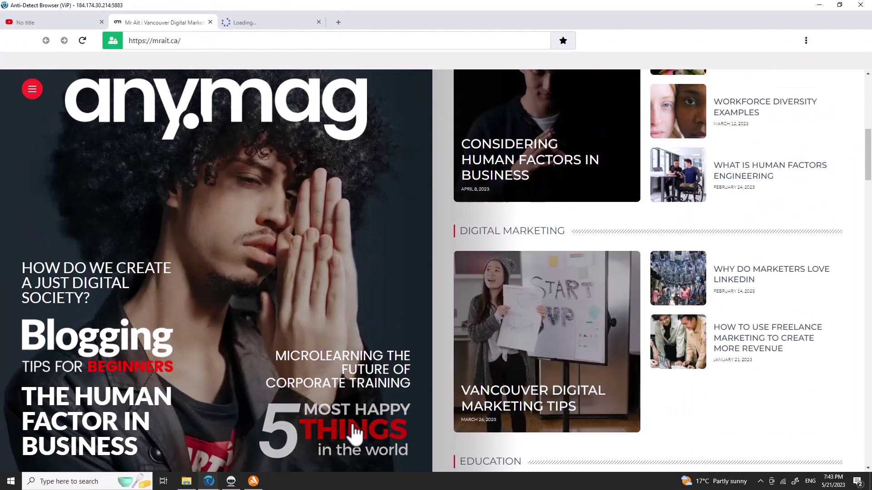
{"action": "left_click", "coordinate": [357, 433]}
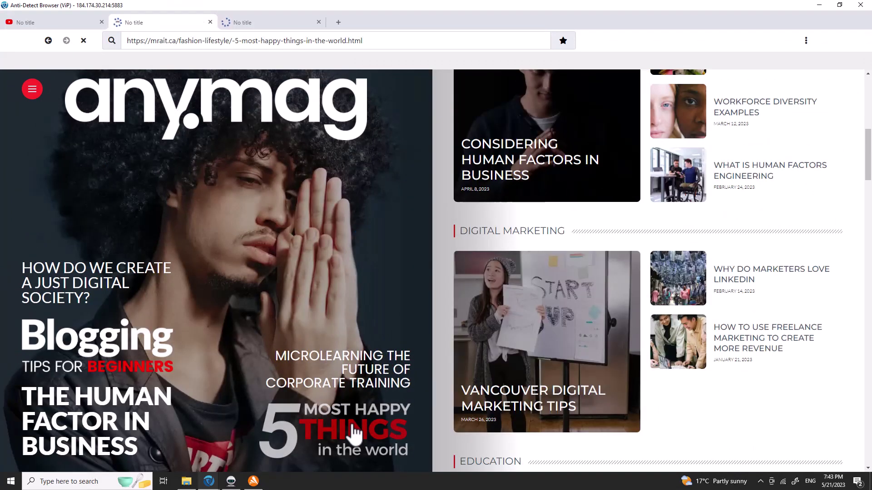
- Check the playlist, article and Google tabs, then shrink the browser and move it down-right
{"action": "left_click", "coordinate": [45, 23]}
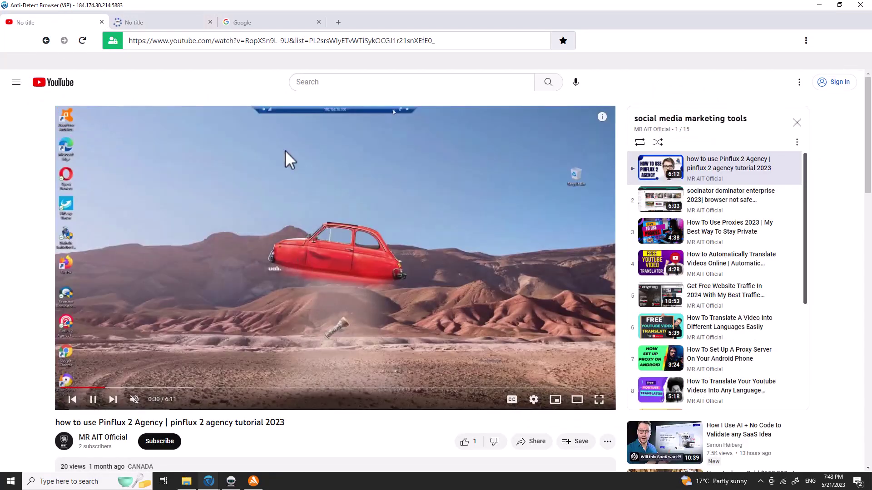
{"action": "left_click", "coordinate": [178, 24]}
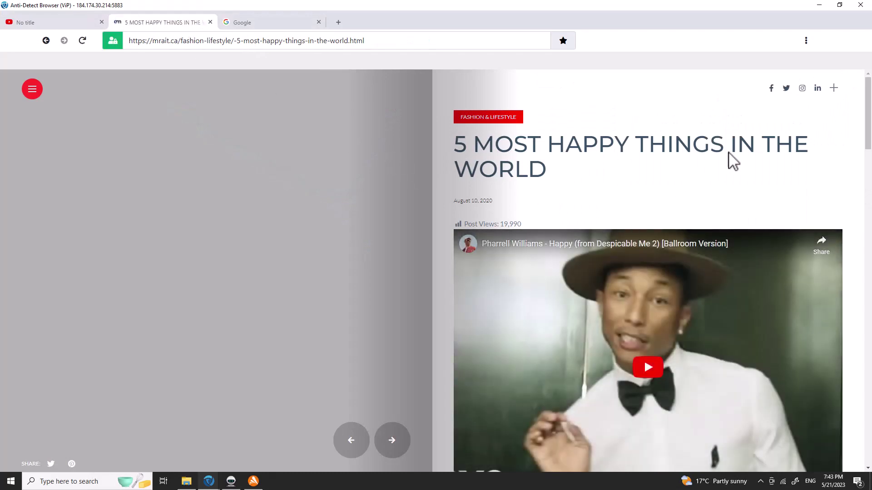
{"action": "scroll", "coordinate": [733, 161], "scroll_direction": "down", "scroll_amount": 10}
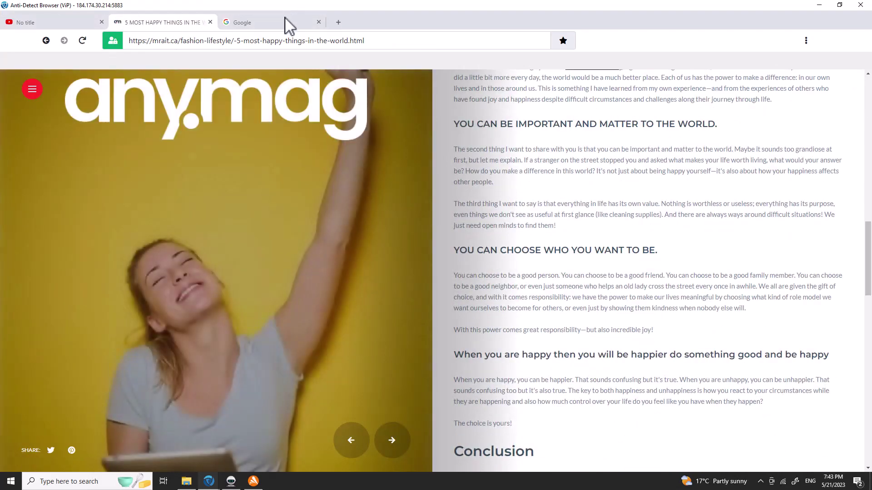
{"action": "left_click", "coordinate": [285, 20]}
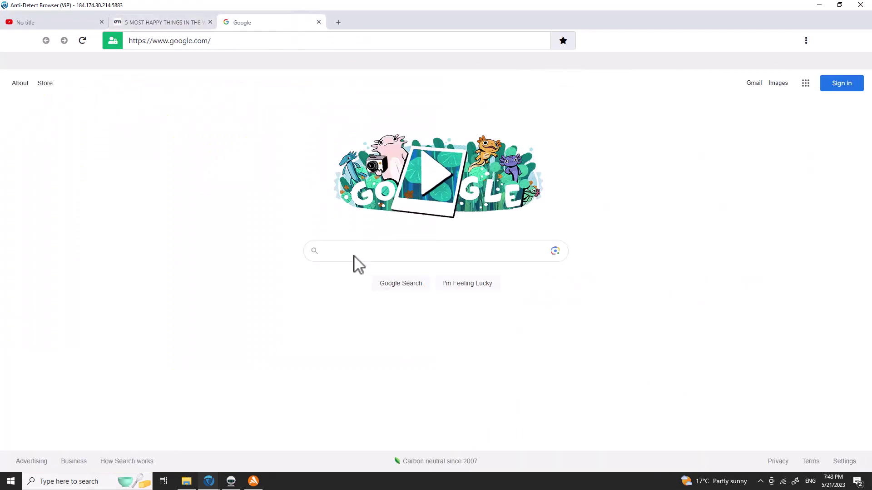
{"action": "left_click", "coordinate": [839, 5]}
{"action": "left_click_drag", "start_coordinate": [545, 86], "coordinate": [680, 207]}
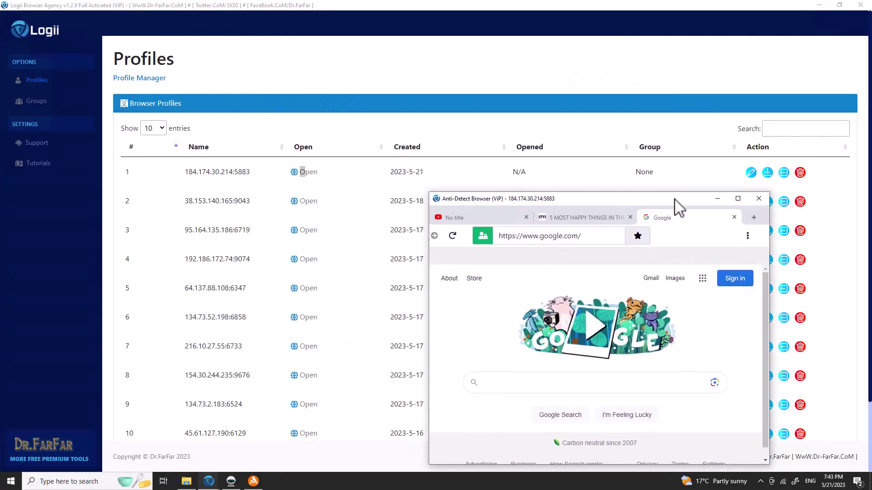
- Launch the 38.153.140.165:9043 profile, Play all on the marketing tools playlist bookmark, then minimize it
{"action": "left_click", "coordinate": [718, 198]}
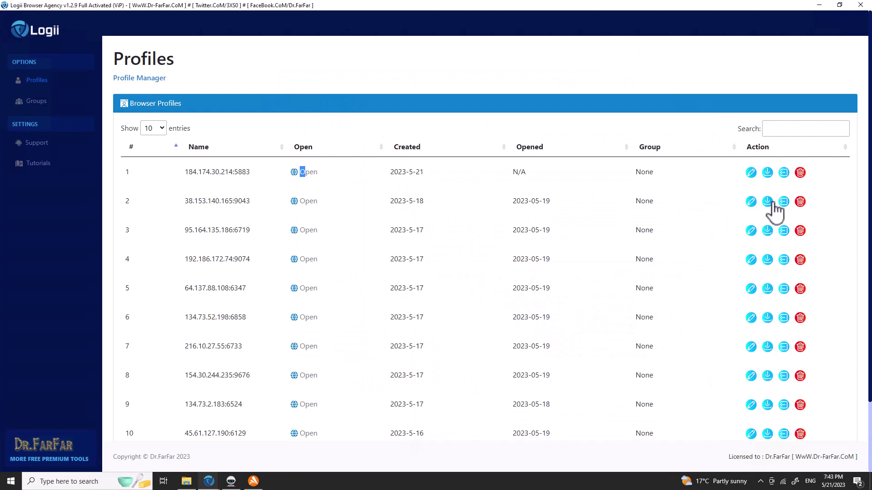
{"action": "left_click", "coordinate": [304, 202]}
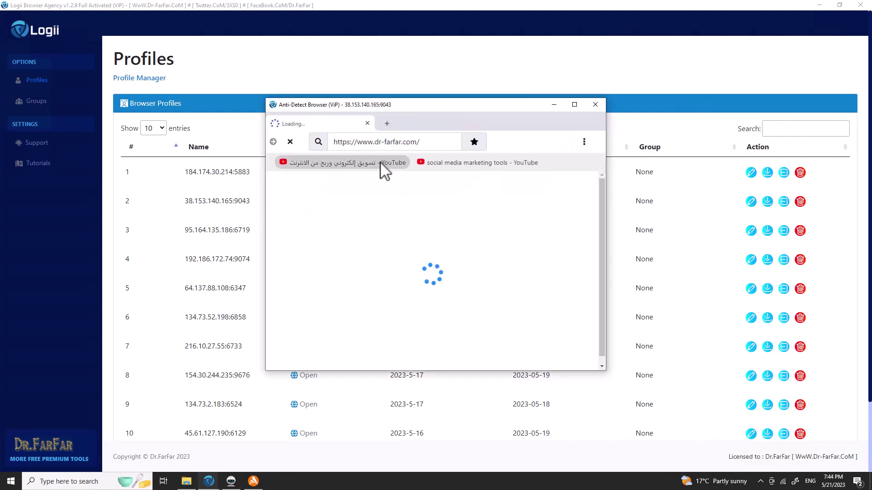
{"action": "left_click", "coordinate": [452, 163]}
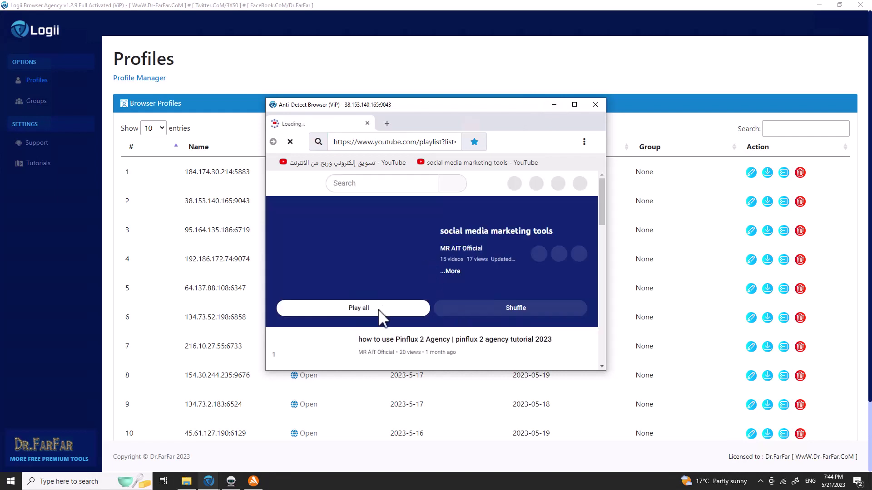
{"action": "left_click", "coordinate": [378, 311]}
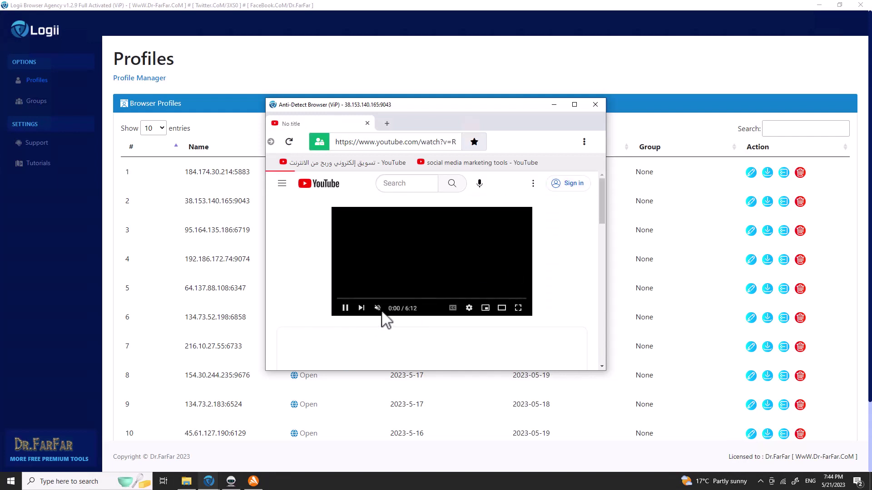
{"action": "left_click", "coordinate": [554, 105]}
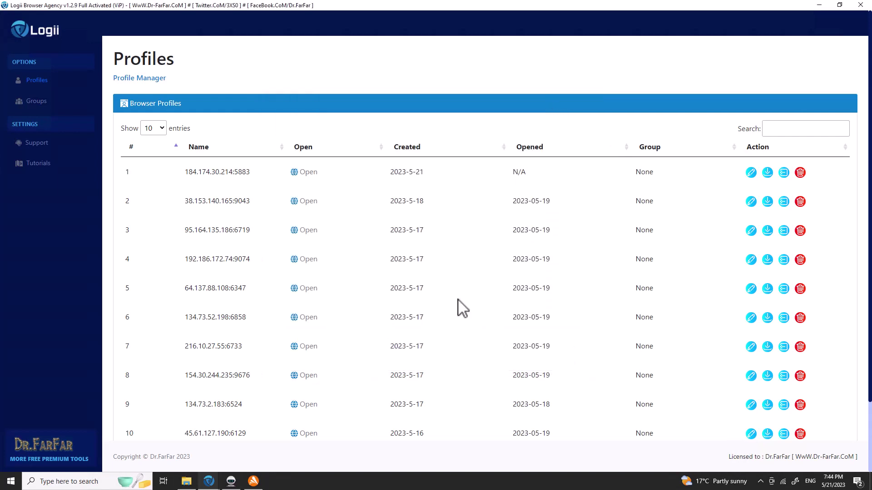
- Launch the 134.73.52.198:6858 profile and open the Pinflux 2 Agency tutorial bookmark
{"action": "scroll", "coordinate": [462, 308], "scroll_direction": "down", "scroll_amount": 2}
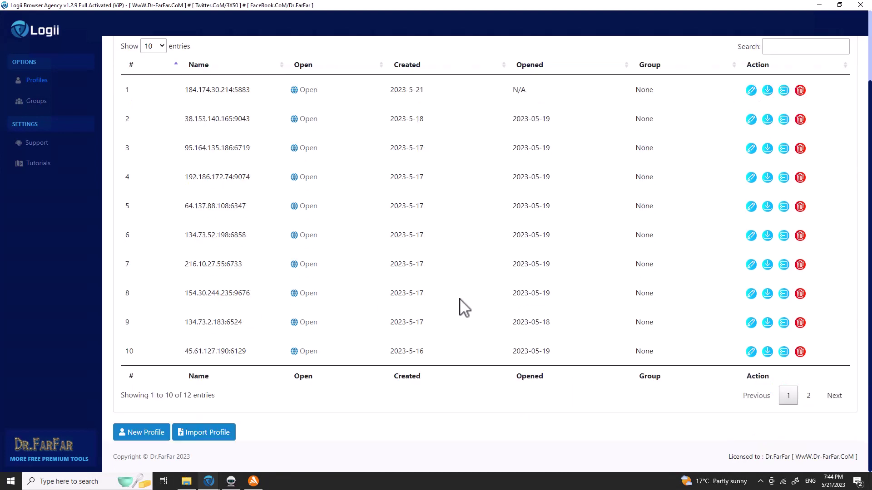
{"action": "left_click", "coordinate": [308, 236]}
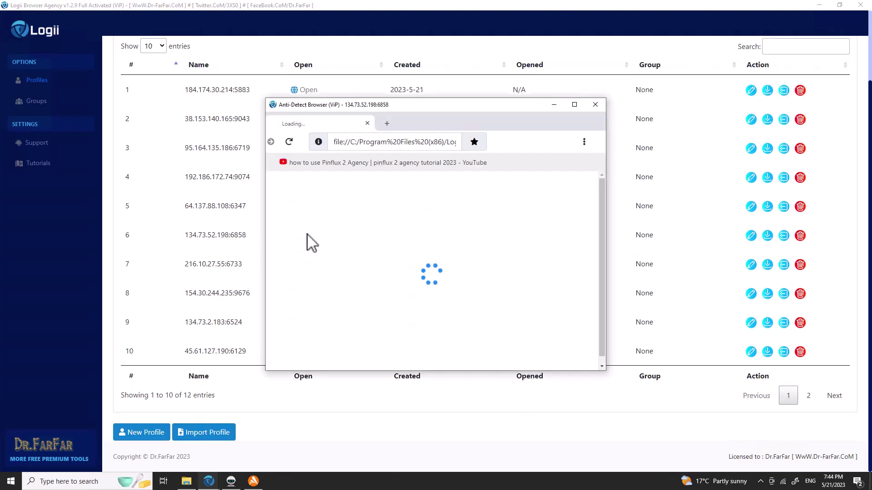
{"action": "left_click", "coordinate": [391, 168]}
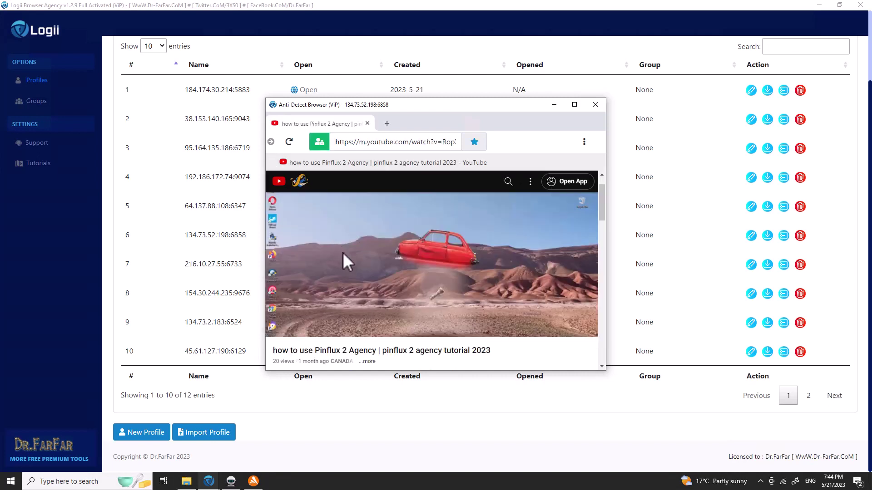
{"action": "left_click", "coordinate": [330, 290]}
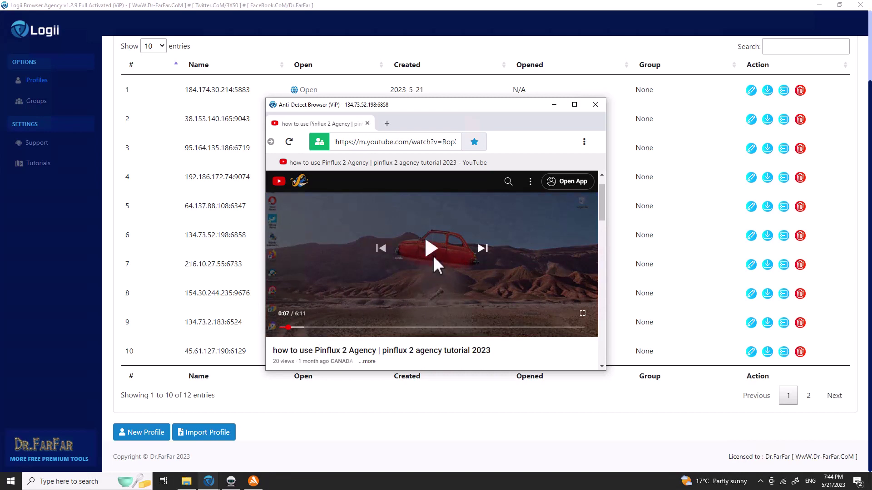
{"action": "scroll", "coordinate": [427, 258], "scroll_direction": "down", "scroll_amount": 2}
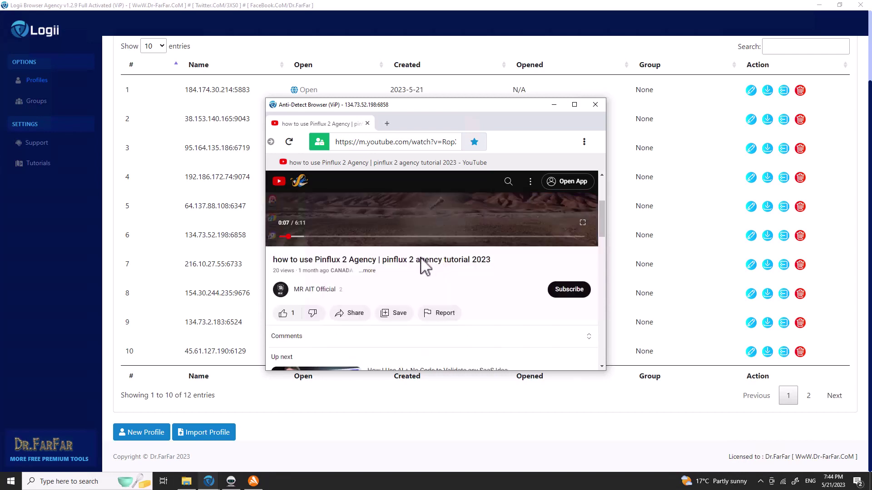
- Maximize and restore the browser, adjust the remote audio volume, and refocus the video
{"action": "left_click", "coordinate": [574, 104]}
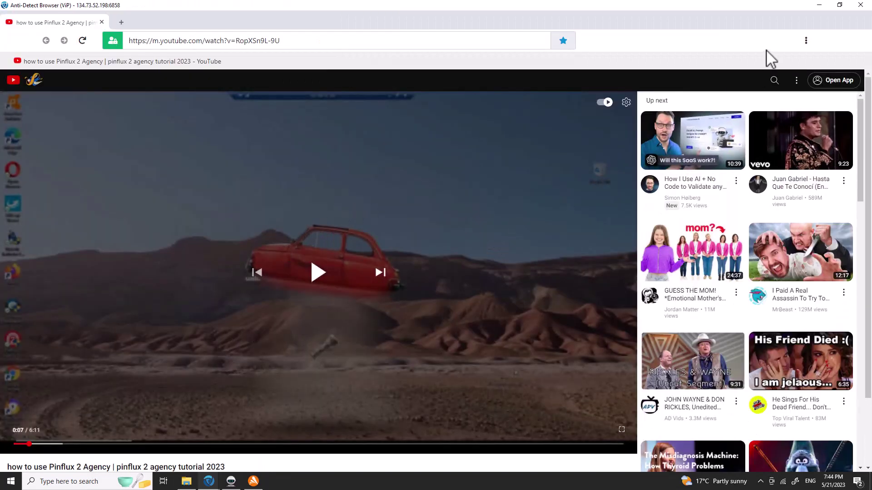
{"action": "left_click", "coordinate": [839, 6]}
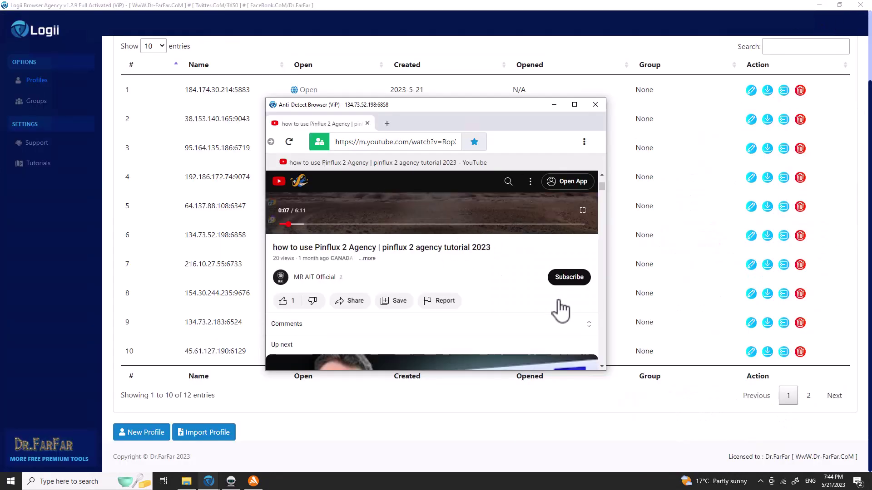
{"action": "left_click", "coordinate": [760, 481]}
{"action": "left_click", "coordinate": [738, 436]}
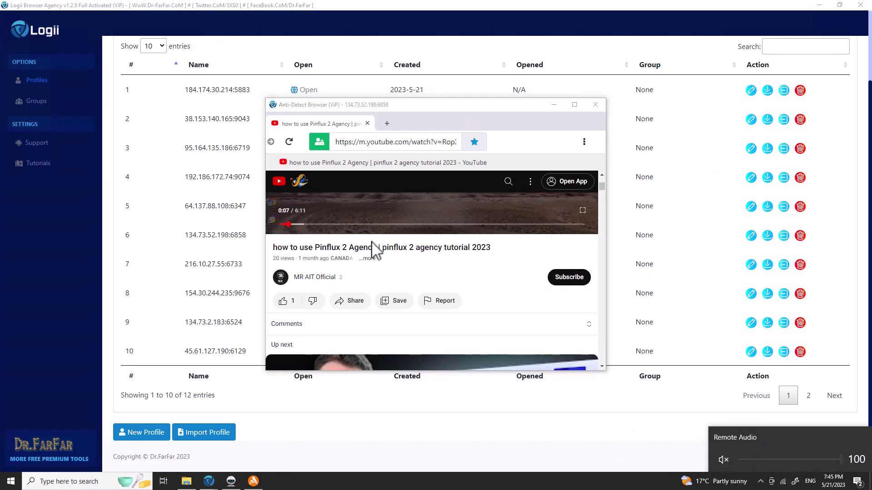
{"action": "left_click", "coordinate": [418, 204]}
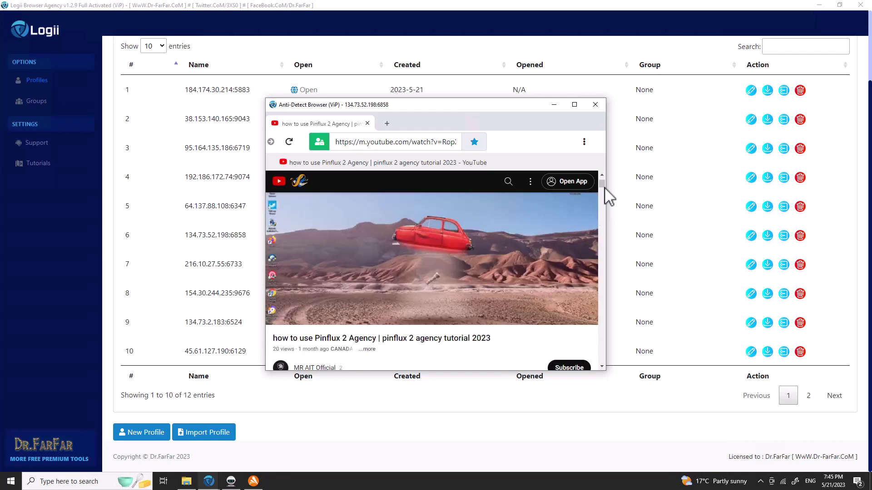
{"action": "left_click_drag", "start_coordinate": [602, 194], "coordinate": [601, 243]}
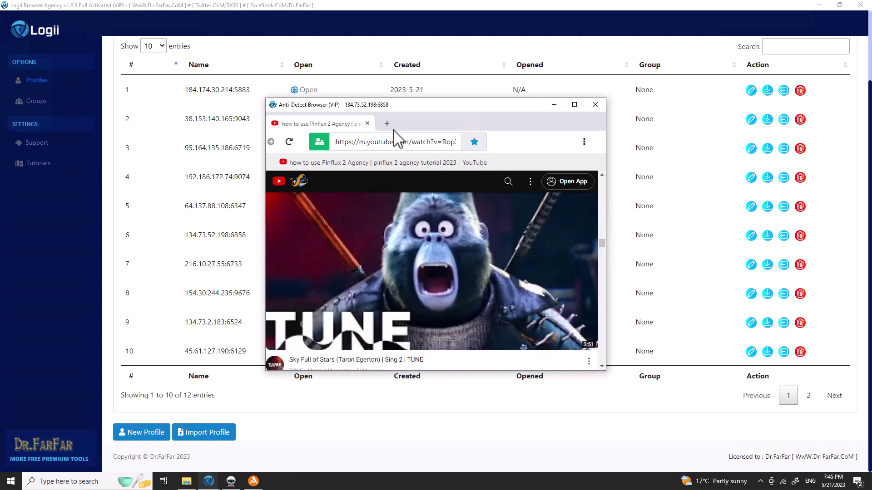
- Open a new tab at google.com, which shows an unusual-traffic reCAPTCHA page
{"action": "left_click", "coordinate": [386, 123]}
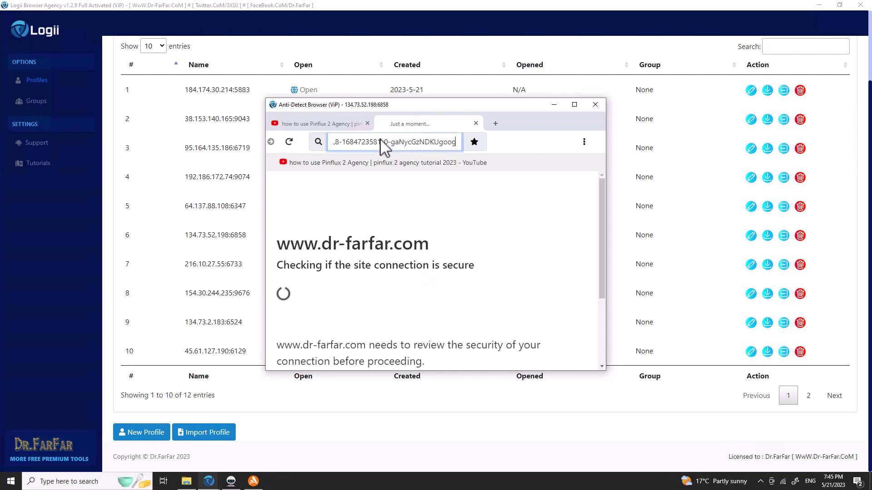
{"action": "left_click", "coordinate": [380, 142]}
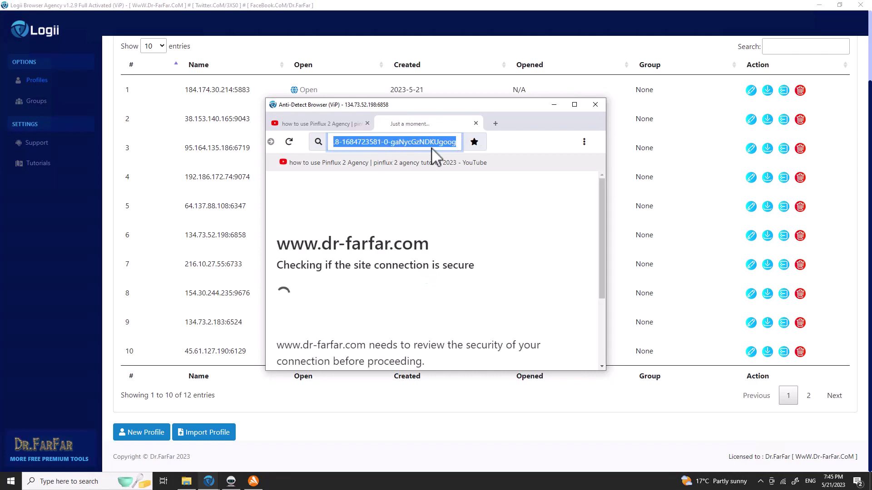
{"action": "type", "text": "google.com"}
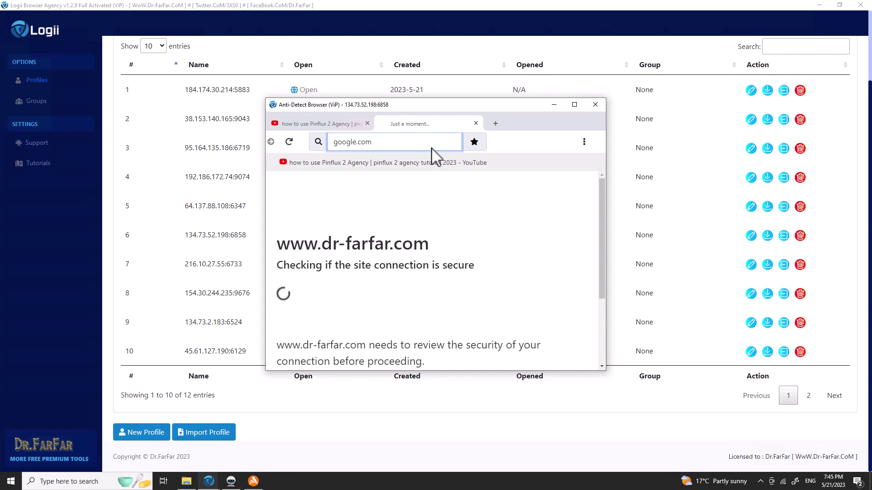
{"action": "key", "text": "Return"}
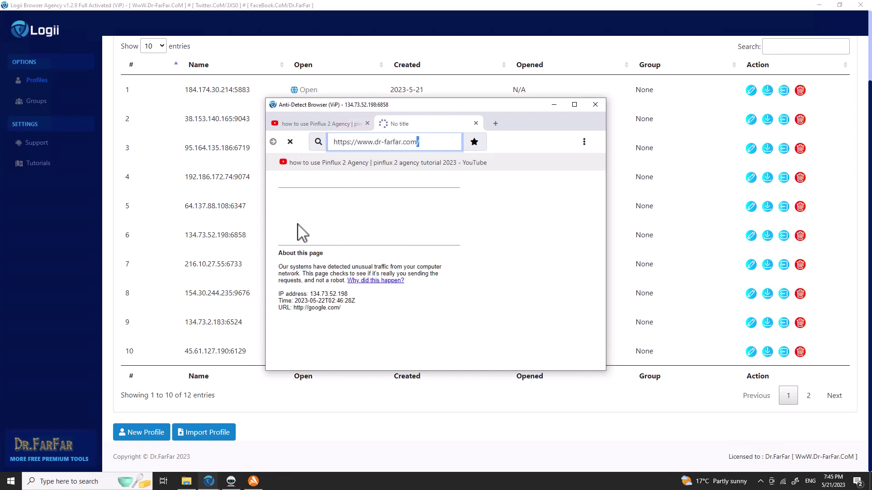
- Search Bing for 'whats my ip' and open the whatismyipaddress.com result
{"action": "left_click", "coordinate": [423, 138]}
{"action": "type", "text": "bing.com"}
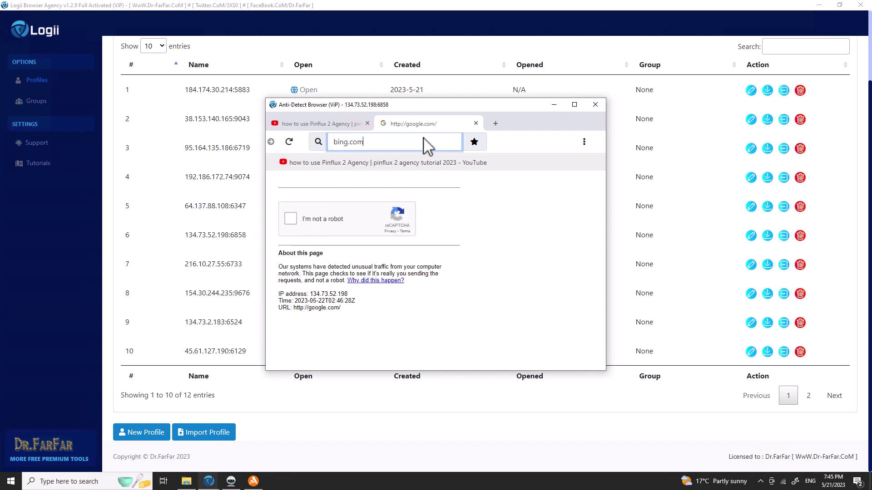
{"action": "key", "text": "Return"}
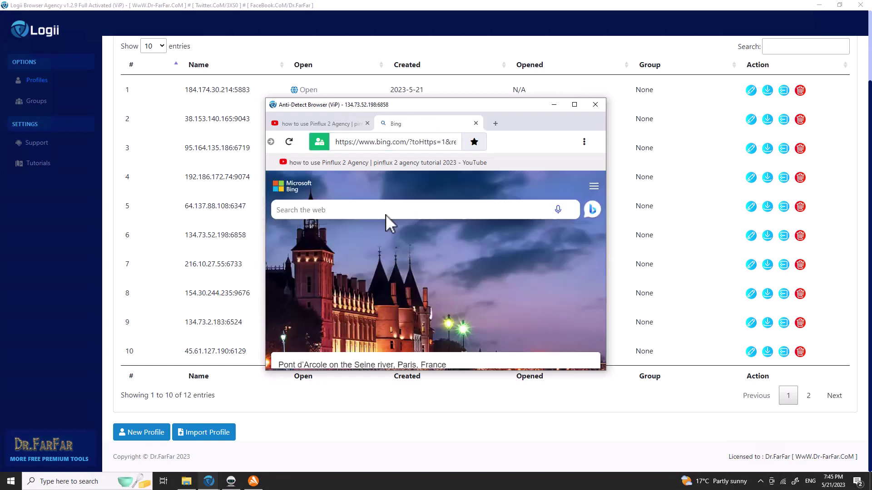
{"action": "left_click", "coordinate": [386, 213]}
{"action": "type", "text": "whats my ip"}
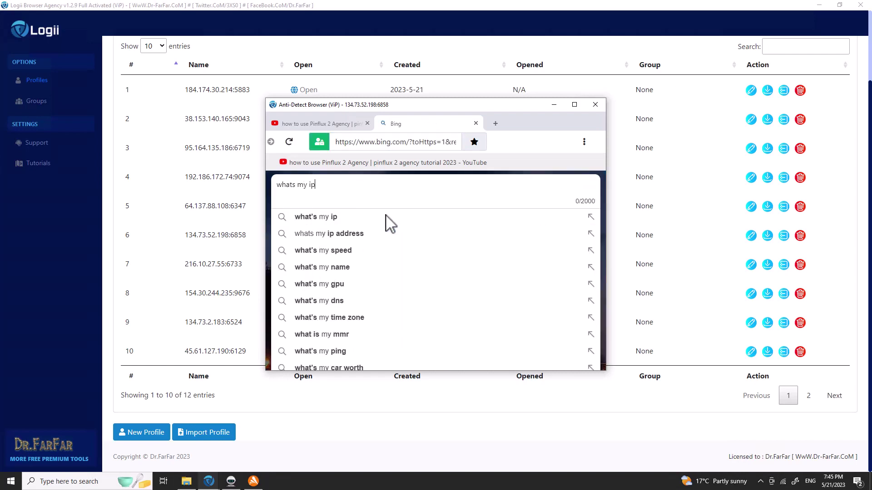
{"action": "key", "text": "Return"}
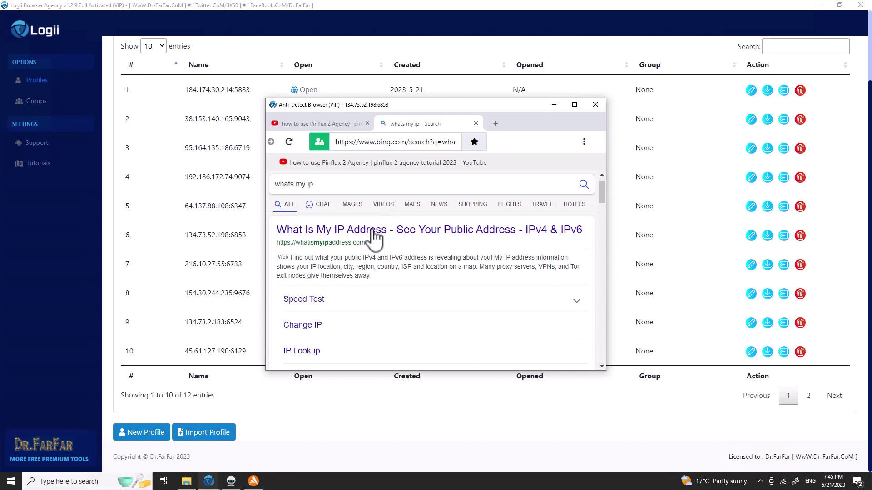
{"action": "left_click", "coordinate": [375, 234]}
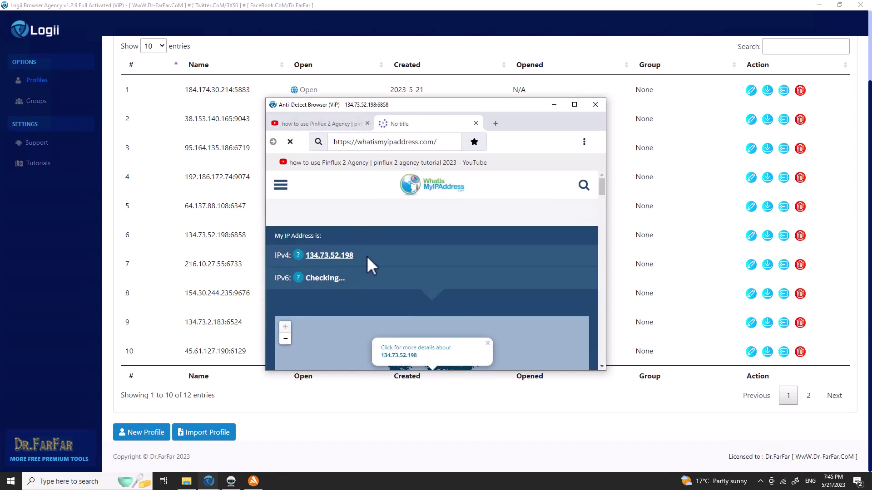
- Check the IPv4 134.73.52.198 in Los Angeles, then minimize the profile's browser
{"action": "mouse_move", "coordinate": [602, 190]}
{"action": "left_mouse_down"}
{"action": "mouse_move", "coordinate": [599, 204]}
{"action": "mouse_move", "coordinate": [600, 193]}
{"action": "left_mouse_up"}
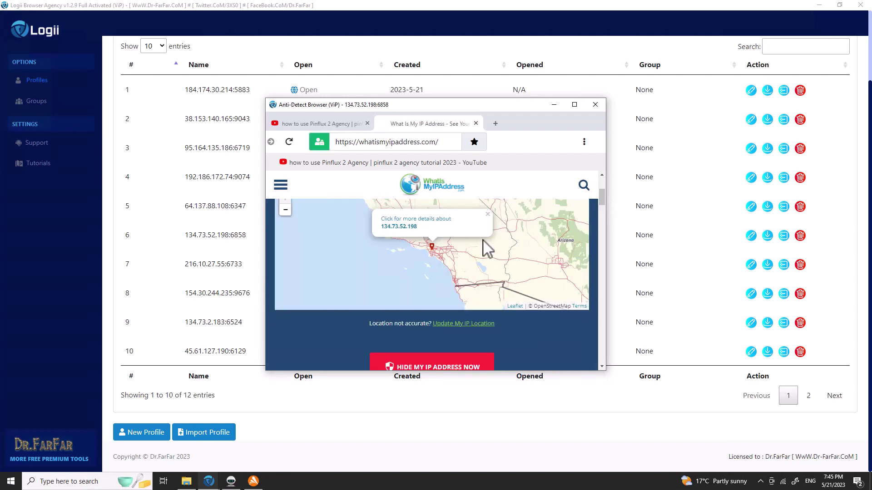
{"action": "scroll", "coordinate": [454, 234], "scroll_direction": "down", "scroll_amount": 1}
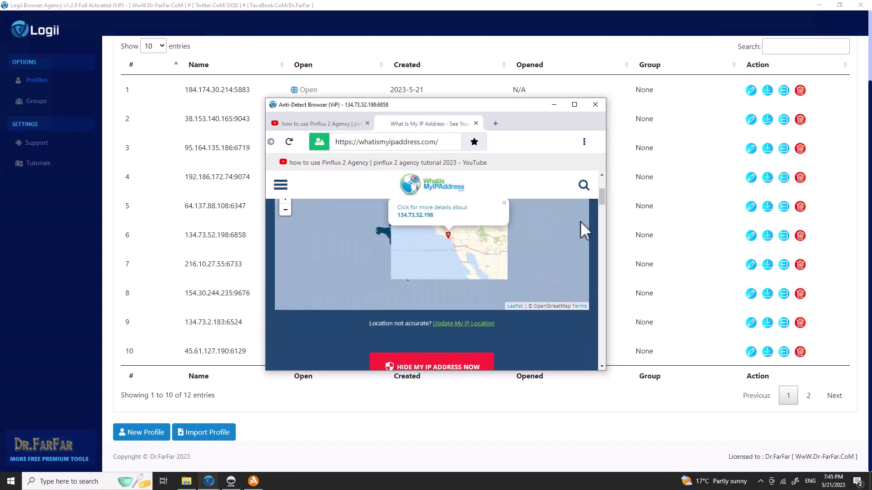
{"action": "scroll", "coordinate": [576, 272], "scroll_direction": "down", "scroll_amount": 3}
{"action": "scroll", "coordinate": [415, 326], "scroll_direction": "down", "scroll_amount": 4}
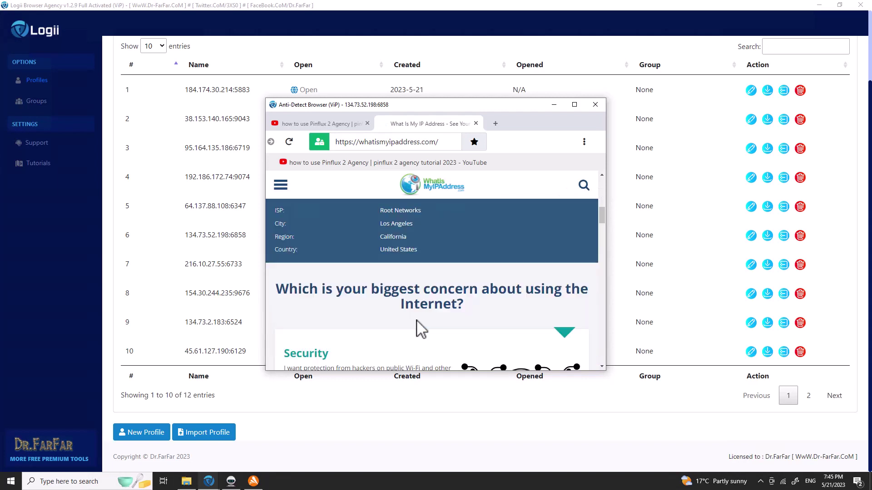
{"action": "left_click", "coordinate": [335, 129]}
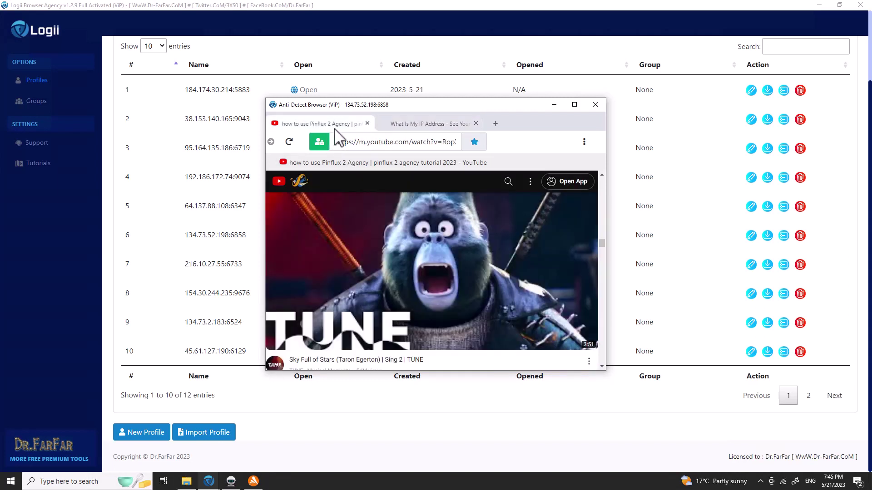
{"action": "left_click", "coordinate": [403, 126]}
{"action": "left_click_drag", "start_coordinate": [602, 213], "coordinate": [601, 174]}
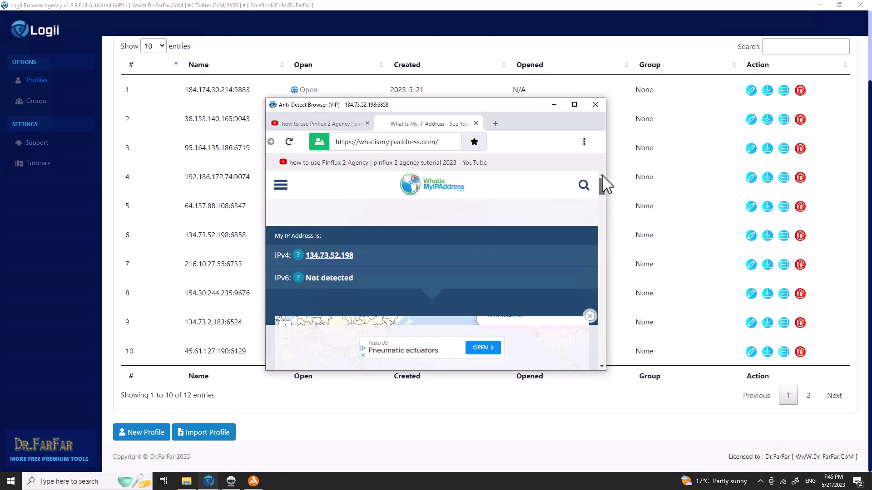
{"action": "left_click", "coordinate": [339, 124]}
{"action": "left_click", "coordinate": [412, 125]}
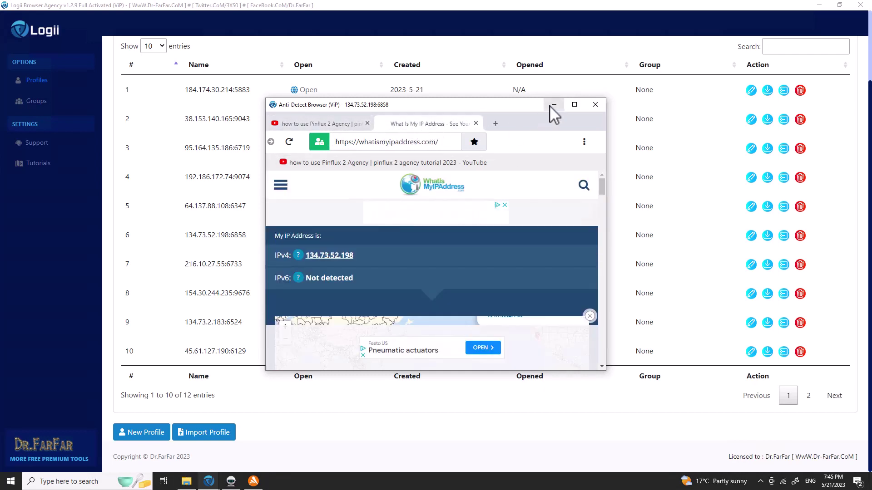
{"action": "left_click", "coordinate": [550, 105]}
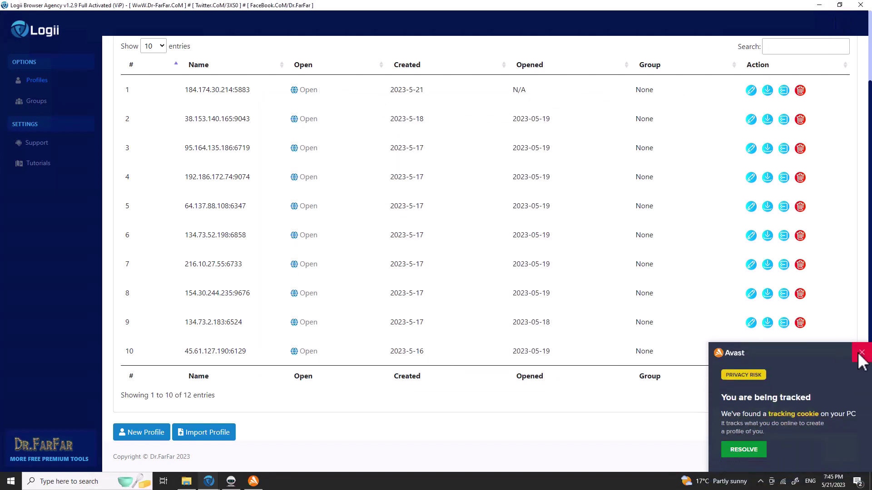
- Dismiss the Avast notice and refresh the Google Analytics realtime report in Opera
{"action": "left_click", "coordinate": [862, 353]}
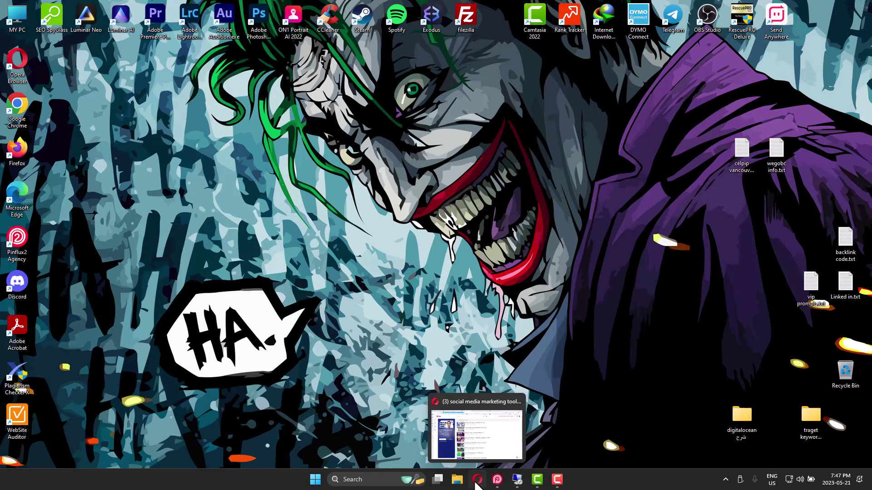
{"action": "left_click", "coordinate": [477, 443]}
{"action": "left_click", "coordinate": [553, 8]}
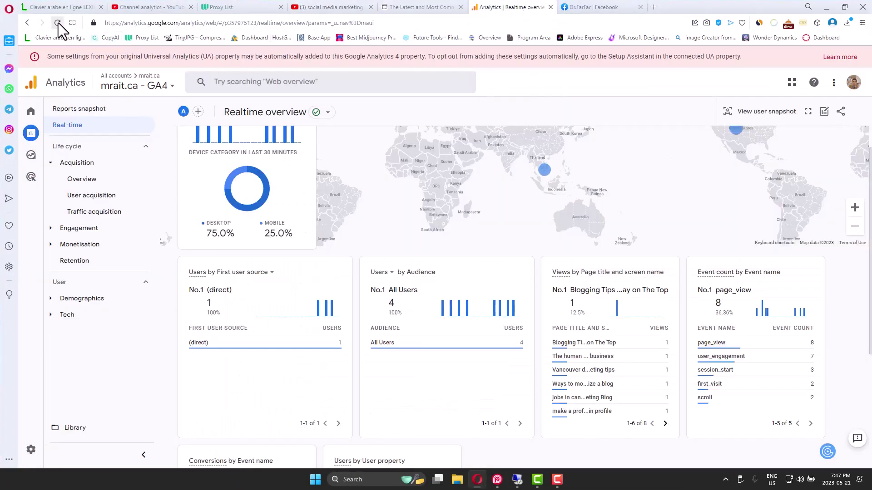
{"action": "left_click", "coordinate": [57, 22]}
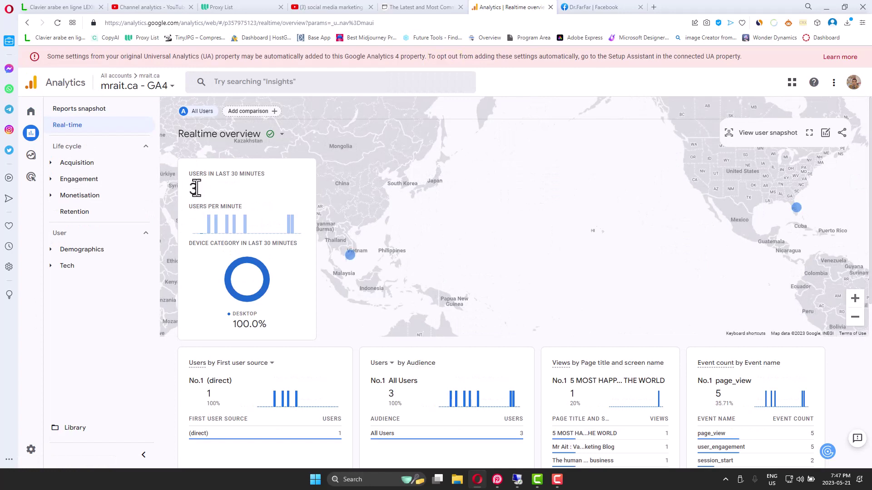
- Check the top page title in Views by Page title, then return to the remote Logii session
{"action": "scroll", "coordinate": [558, 202], "scroll_direction": "down", "scroll_amount": 5}
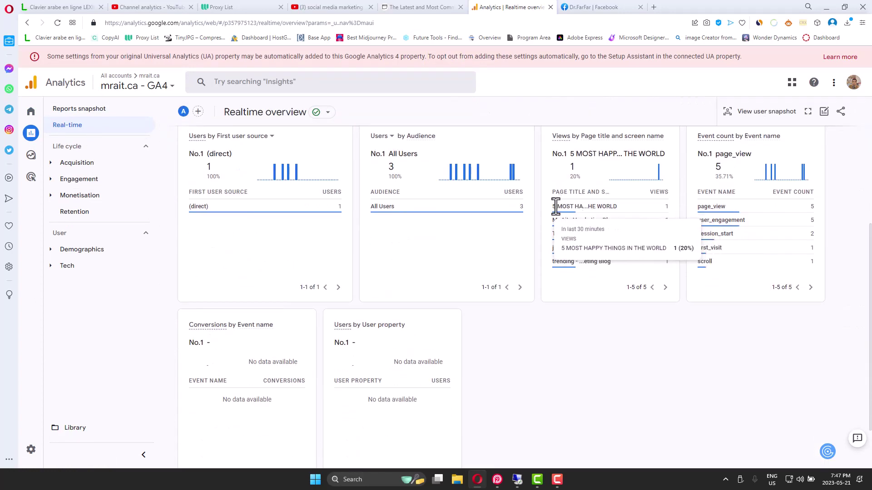
{"action": "left_click_drag", "start_coordinate": [552, 207], "coordinate": [611, 206]}
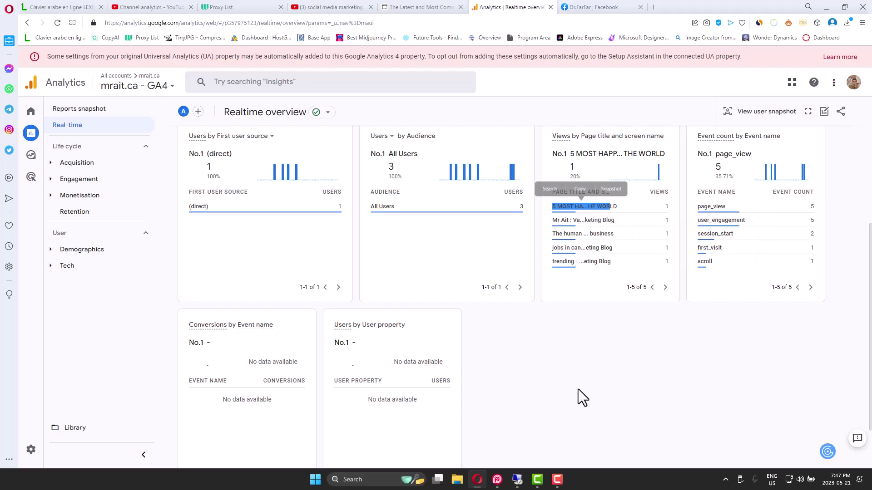
{"action": "left_click", "coordinate": [517, 479]}
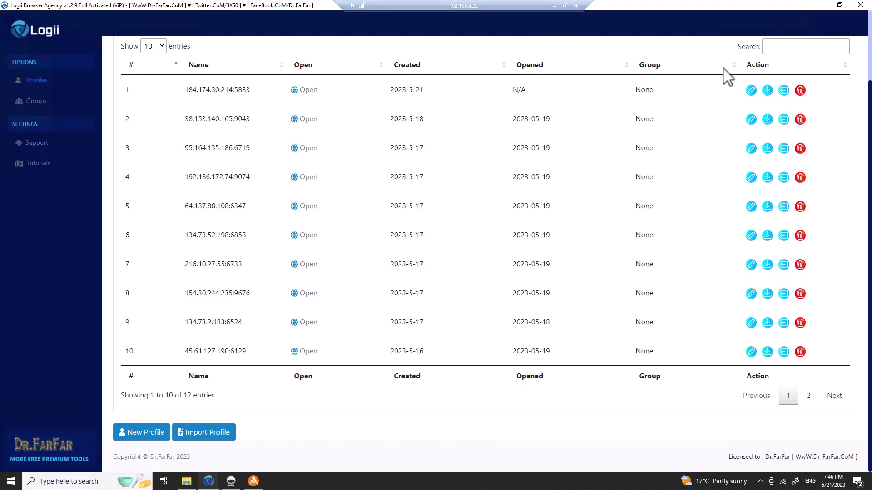
- Copy the mrait.ca article URL from the first profile's browser, then minimize that window
{"action": "mouse_move", "coordinate": [208, 484]}
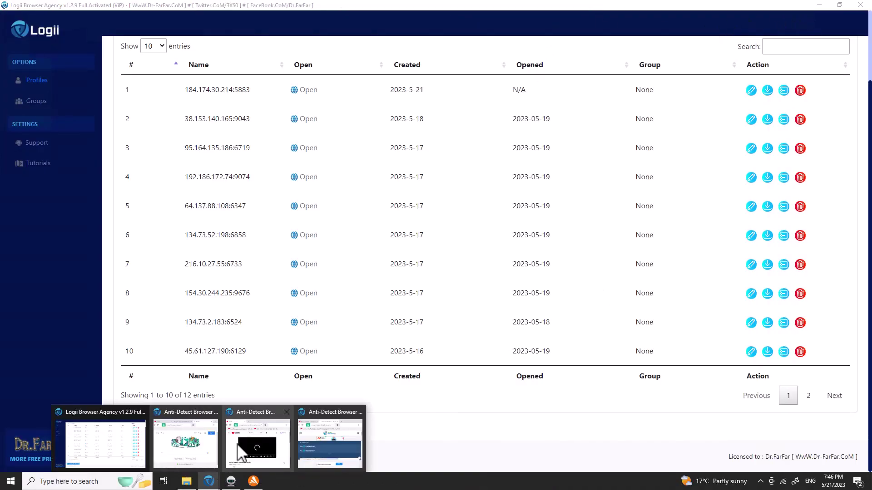
{"action": "left_click", "coordinate": [198, 449]}
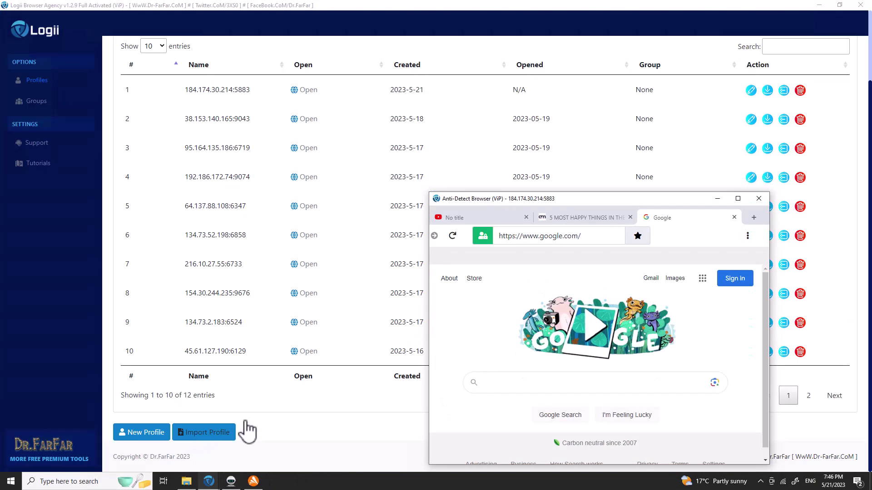
{"action": "left_click", "coordinate": [582, 218]}
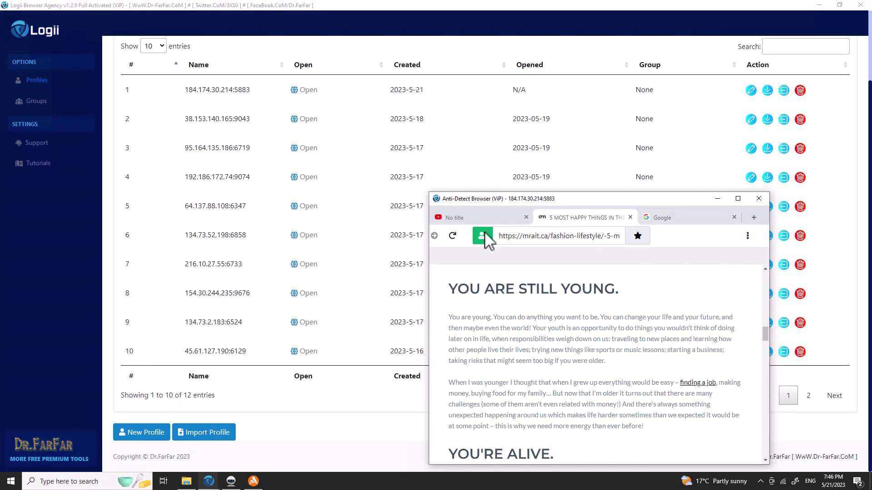
{"action": "left_click", "coordinate": [586, 236]}
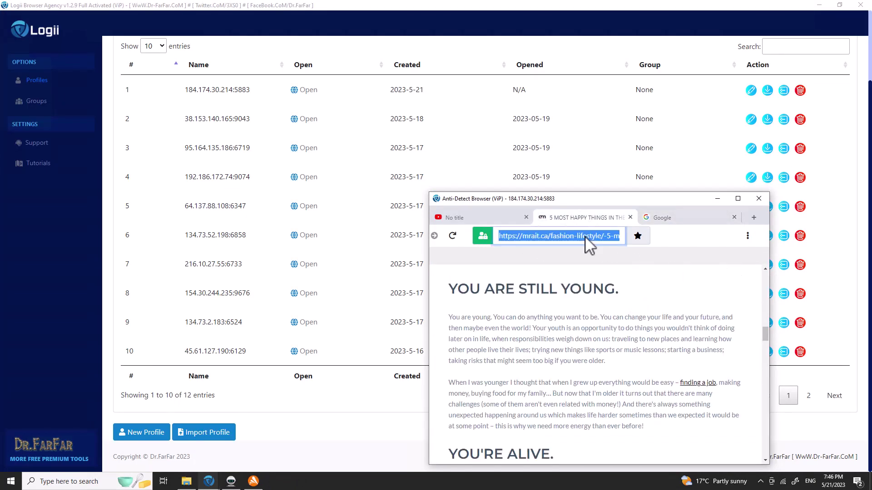
{"action": "left_click", "coordinate": [718, 199]}
- Restore the 134.73.52.198 profile's browser window showing its IP lookup
{"action": "mouse_move", "coordinate": [216, 482]}
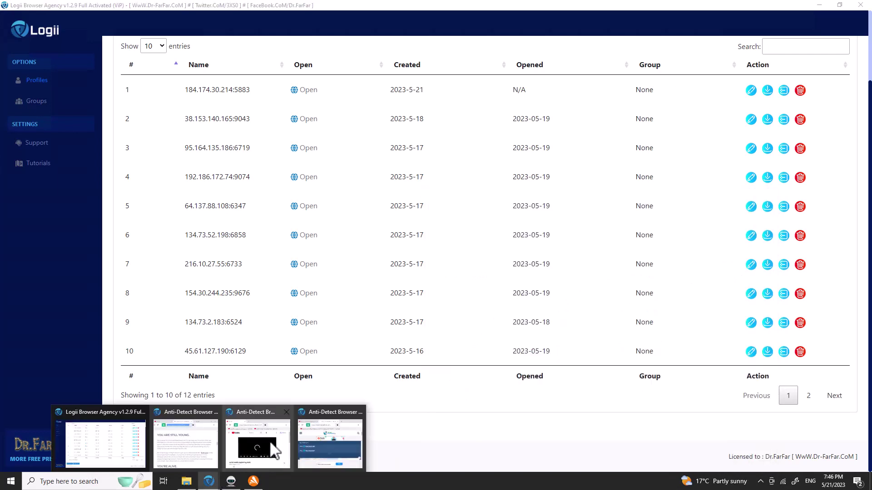
{"action": "left_click", "coordinate": [275, 450]}
{"action": "left_click", "coordinate": [386, 123]}
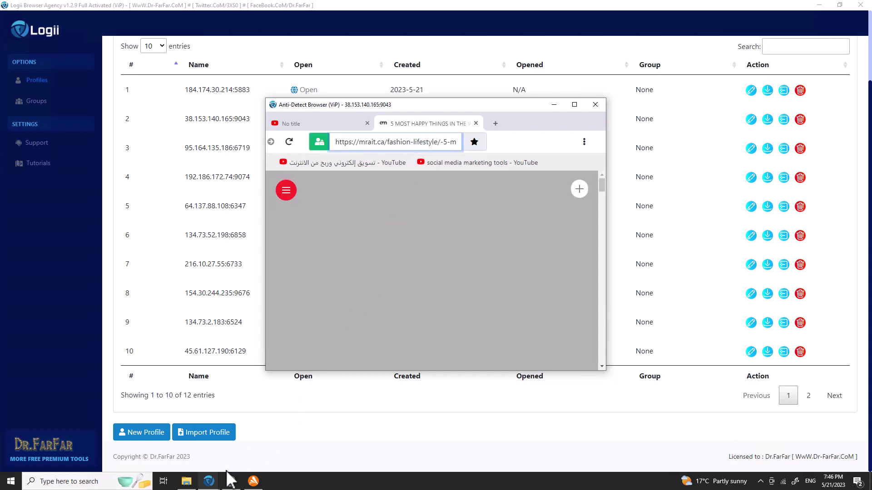
{"action": "mouse_move", "coordinate": [209, 481]}
{"action": "left_click", "coordinate": [326, 435]}
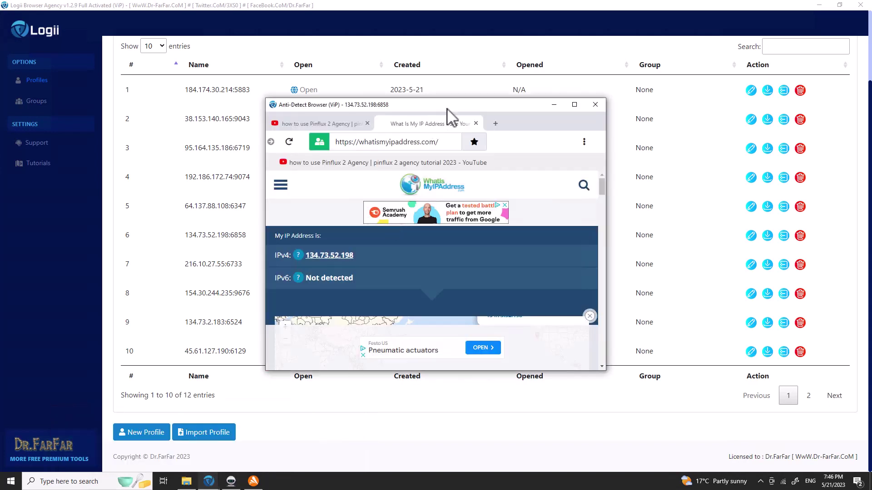
- Load the pasted mrait.ca article URL in the 134.73.52.198 browser and bookmark the page
{"action": "left_click", "coordinate": [494, 123]}
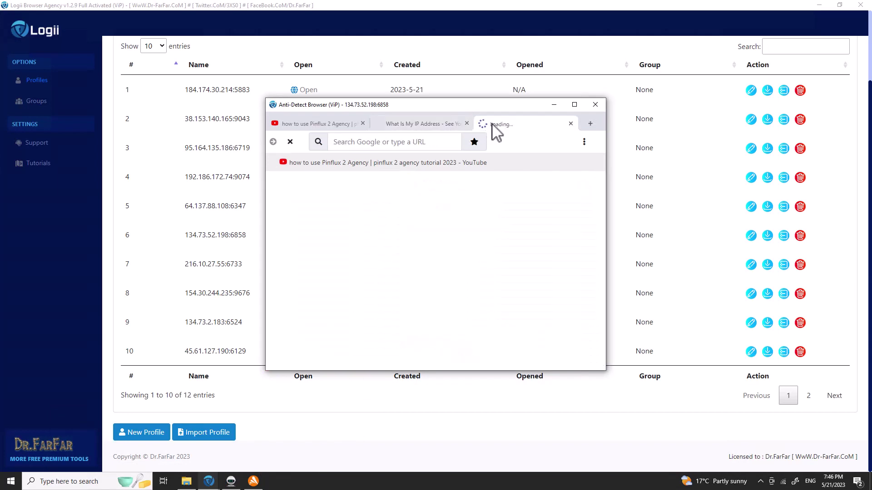
{"action": "left_click", "coordinate": [418, 142]}
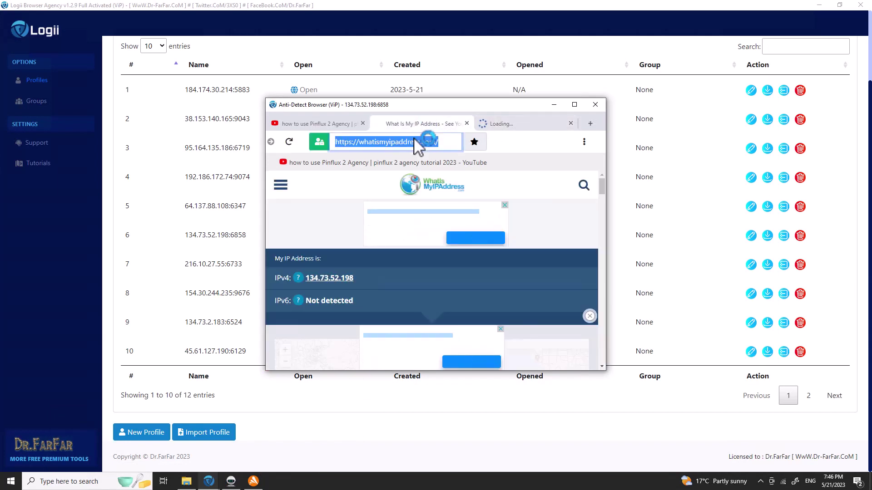
{"action": "key", "text": "ctrl+v"}
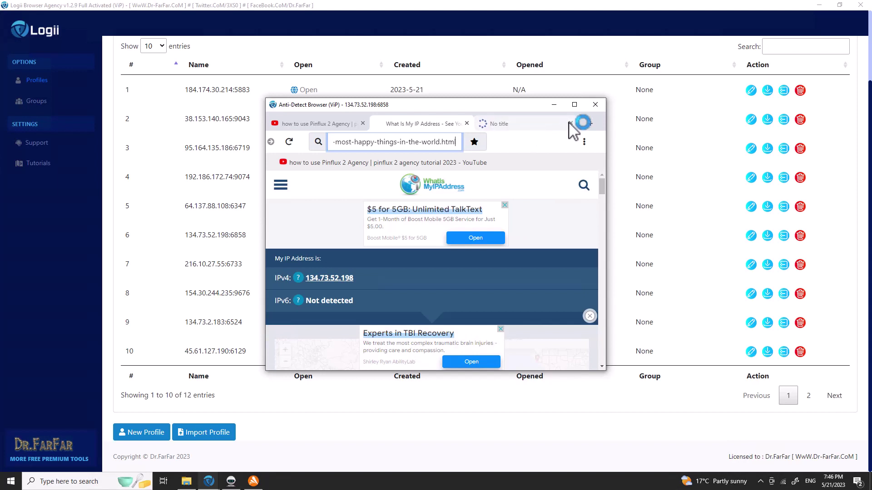
{"action": "left_click", "coordinate": [570, 124]}
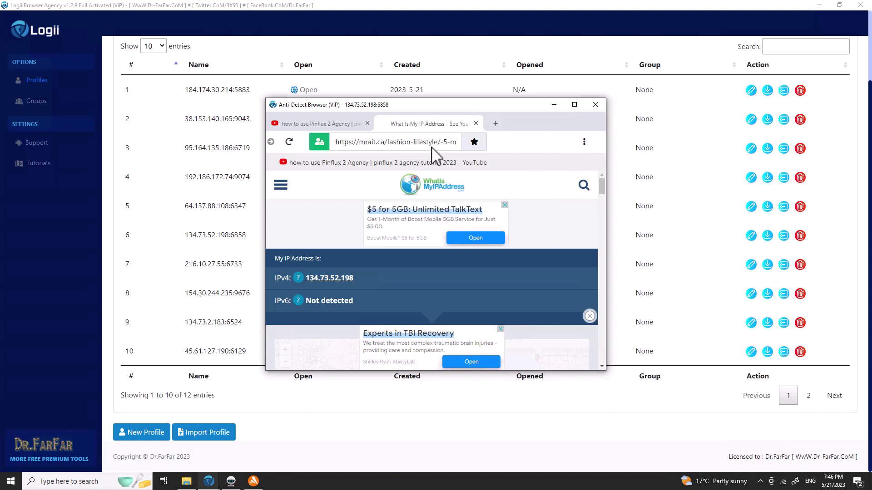
{"action": "key", "text": "Return"}
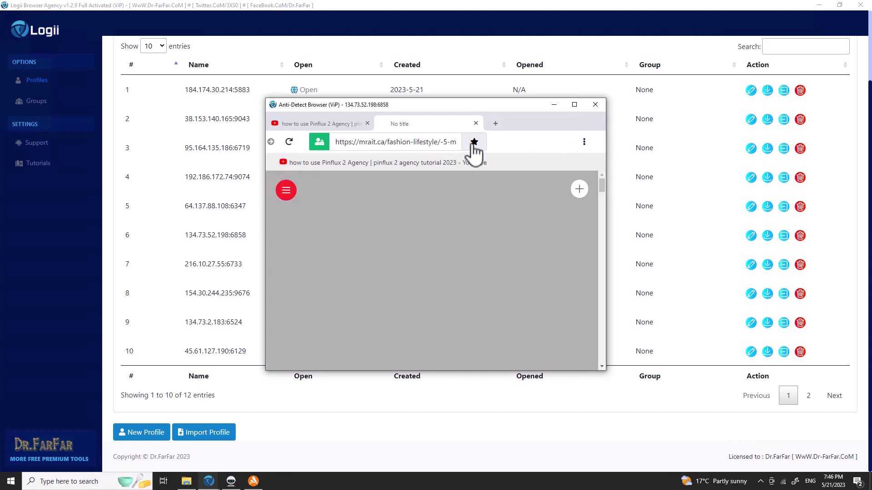
{"action": "left_click", "coordinate": [474, 141]}
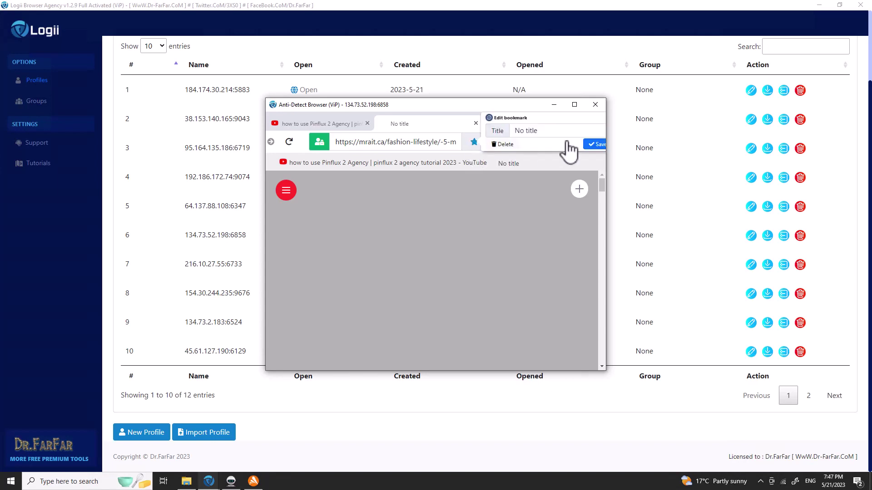
{"action": "left_click", "coordinate": [594, 144]}
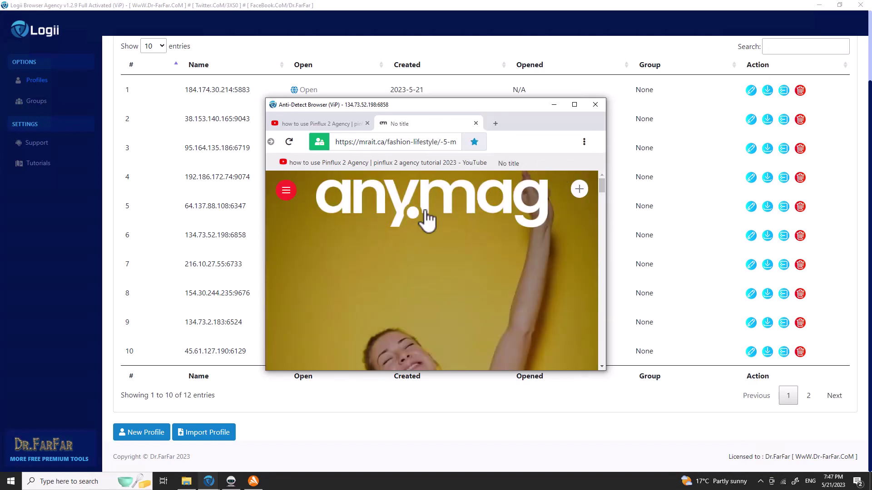
- Minimize Remote Desktop and reload the Analytics realtime report
{"action": "mouse_move", "coordinate": [502, 5]}
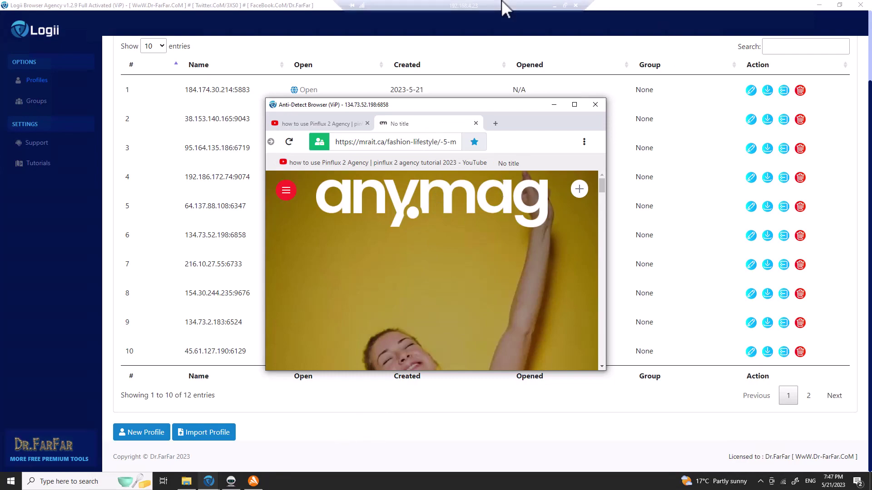
{"action": "left_click", "coordinate": [554, 5]}
{"action": "left_click", "coordinate": [58, 23]}
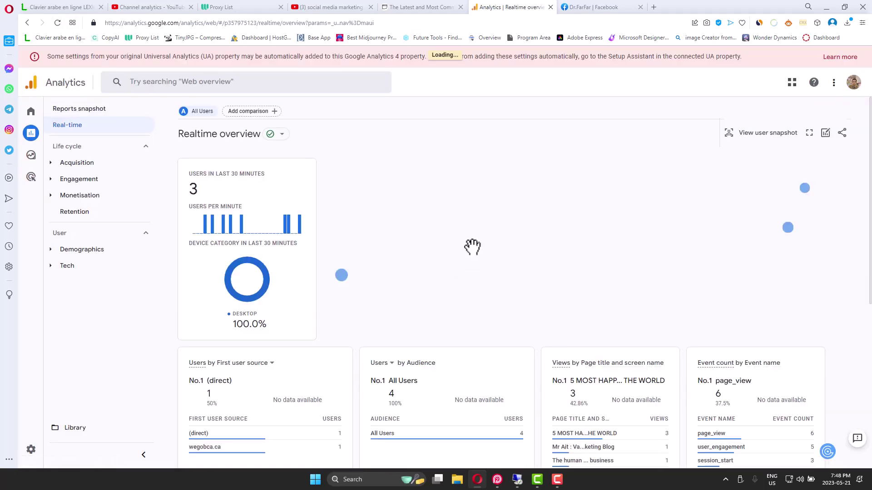
- Scroll the realtime report to verify 4 users and 3 views of the happy-things article
{"action": "scroll", "coordinate": [590, 318], "scroll_direction": "down", "scroll_amount": 2}
{"action": "mouse_move", "coordinate": [671, 347]}
{"action": "left_mouse_down"}
{"action": "mouse_move", "coordinate": [660, 343]}
{"action": "mouse_move", "coordinate": [670, 343]}
{"action": "left_mouse_up"}
{"action": "scroll", "coordinate": [669, 342], "scroll_direction": "up", "scroll_amount": 2}
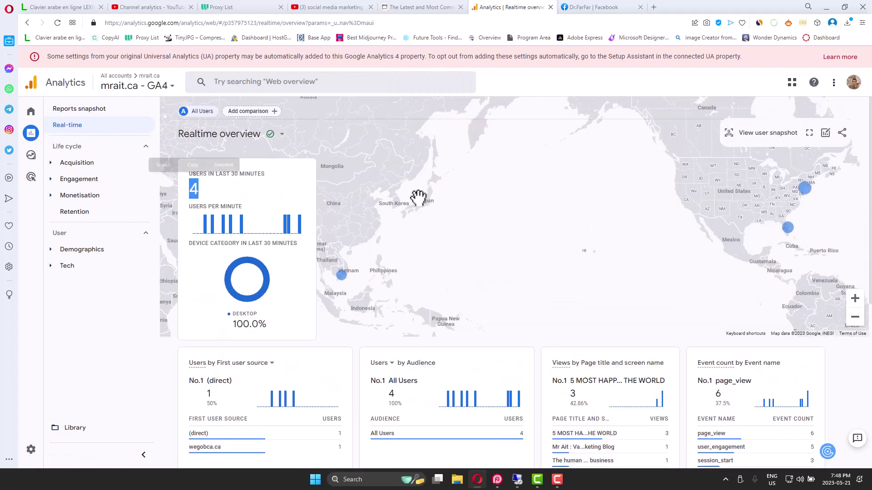
{"action": "scroll", "coordinate": [598, 250], "scroll_direction": "down", "scroll_amount": 4}
{"action": "left_click", "coordinate": [654, 249]}
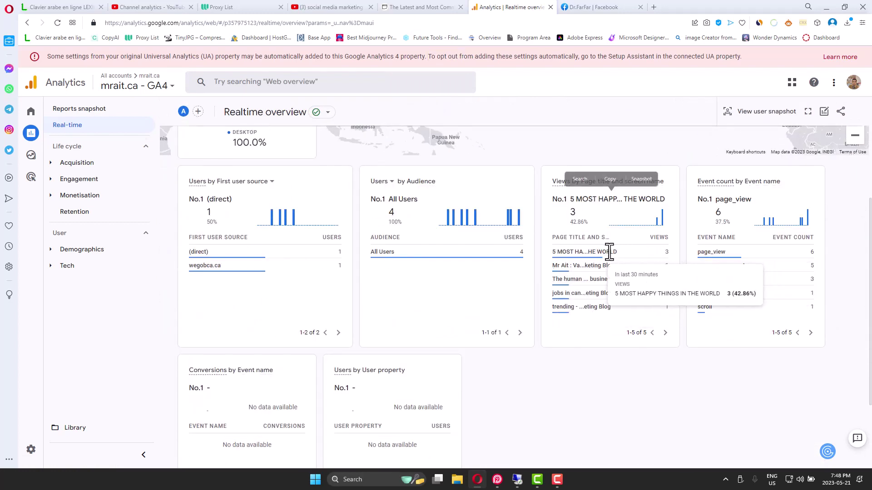
{"action": "scroll", "coordinate": [499, 249], "scroll_direction": "up", "scroll_amount": 4}
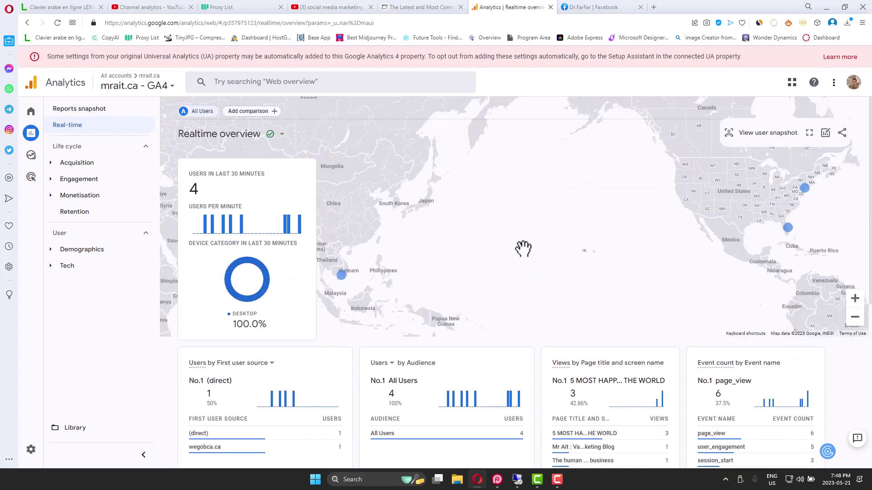
{"action": "scroll", "coordinate": [523, 246], "scroll_direction": "down", "scroll_amount": 4}
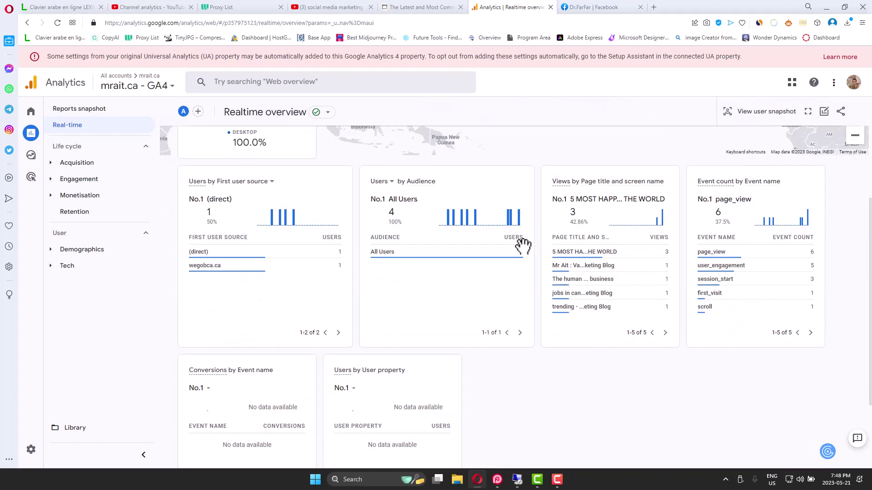
{"action": "scroll", "coordinate": [658, 374], "scroll_direction": "up", "scroll_amount": 4}
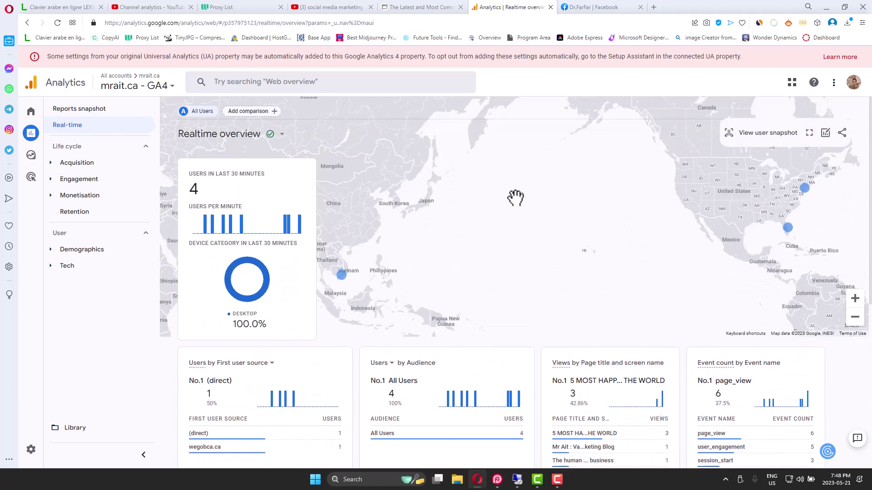
- Look over the user-agent list and Facebook page, then return to the remote Logii session
{"action": "left_click", "coordinate": [398, 3]}
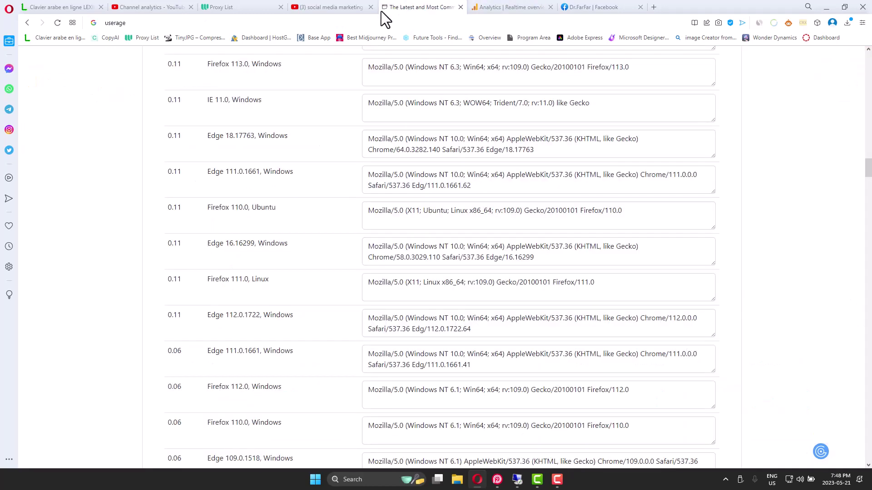
{"action": "scroll", "coordinate": [312, 157], "scroll_direction": "up", "scroll_amount": 10}
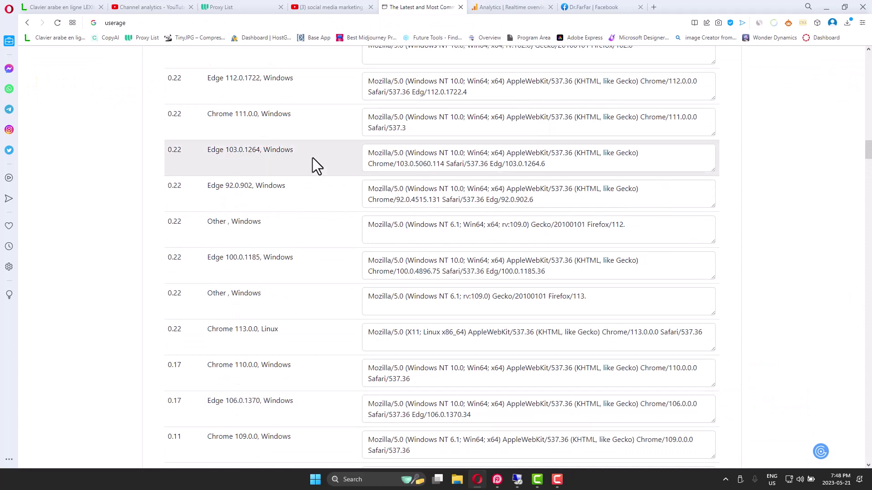
{"action": "left_click", "coordinate": [609, 7]}
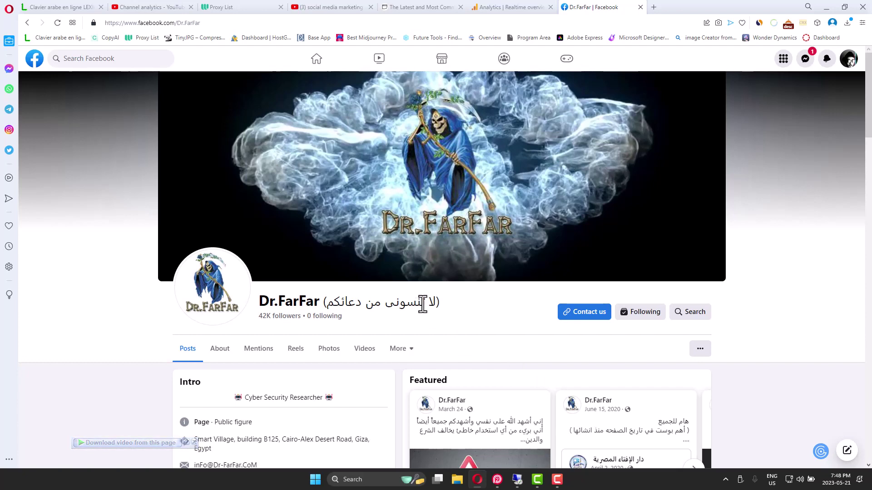
{"action": "left_click", "coordinate": [517, 479]}
{"action": "scroll", "coordinate": [548, 187], "scroll_direction": "down", "scroll_amount": 10}
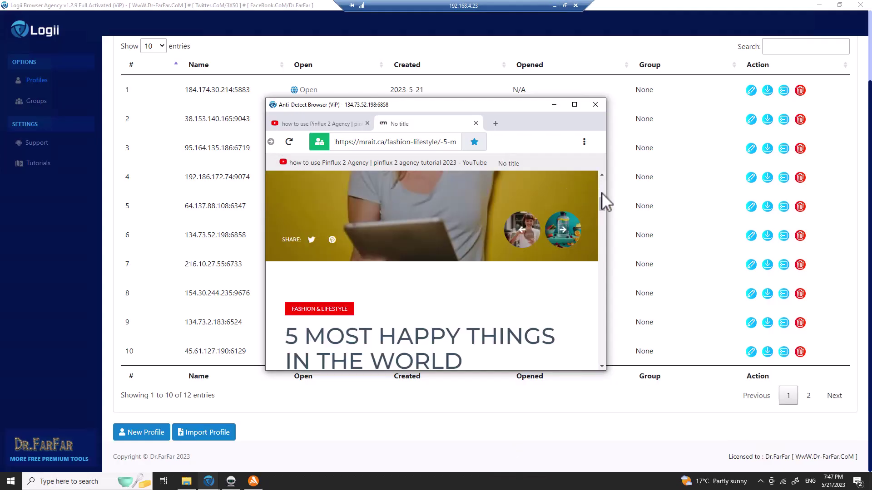
- Minimize the 134.73.52.198 browser to reveal the 38.153.140.165 profile's article window
{"action": "left_click", "coordinate": [554, 105]}
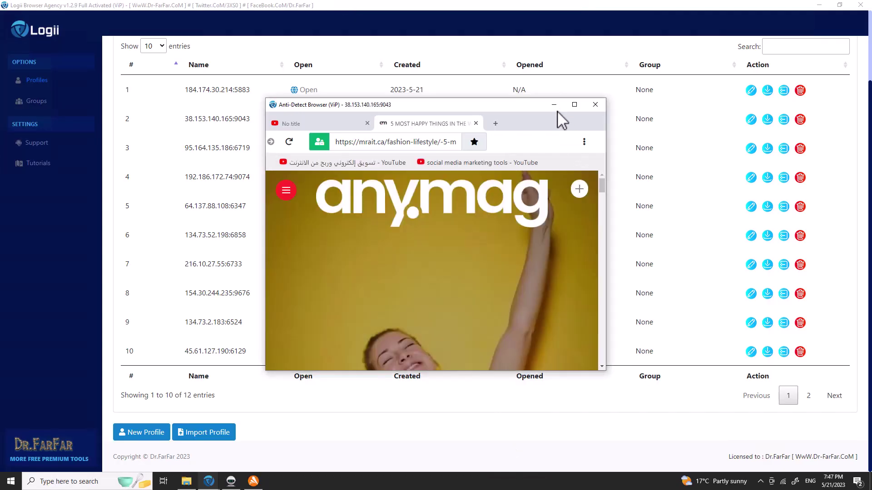